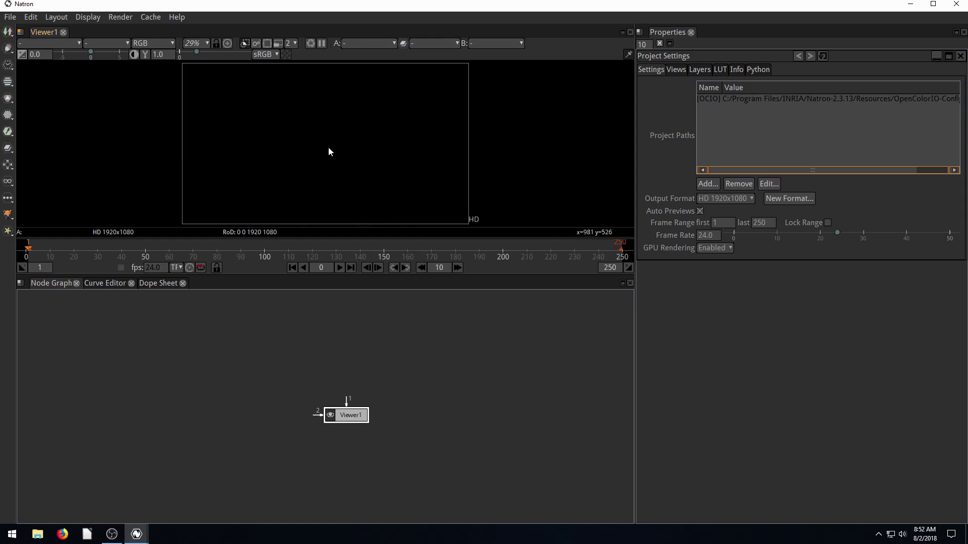
Step: Add a Constant generator feeding Viewer1 and arrange the two nodes in the graph
drag(338, 417, 345, 422)
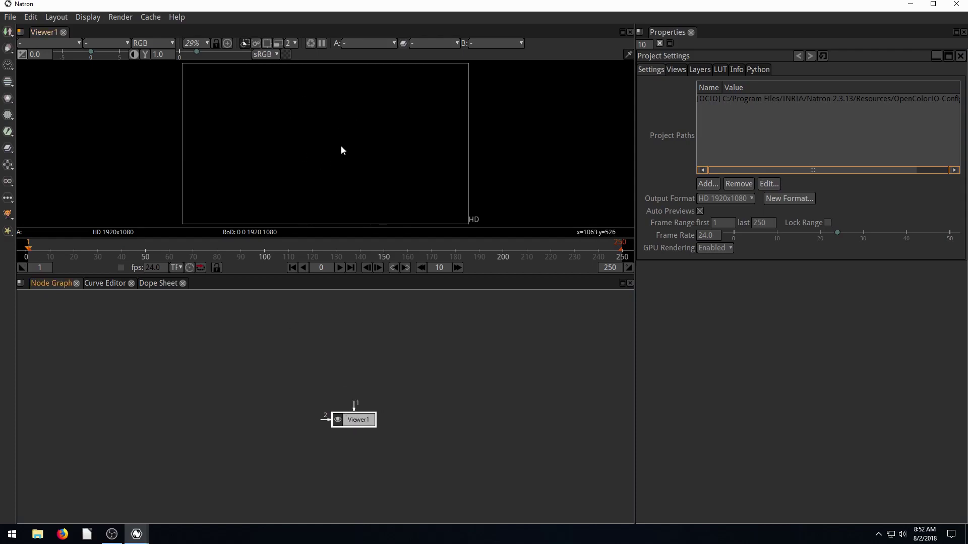
click(8, 33)
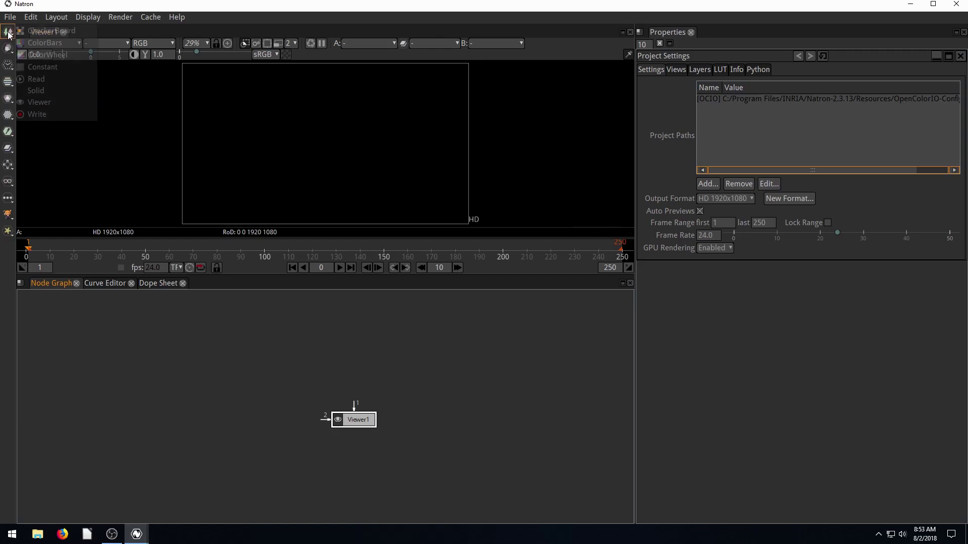
click(43, 68)
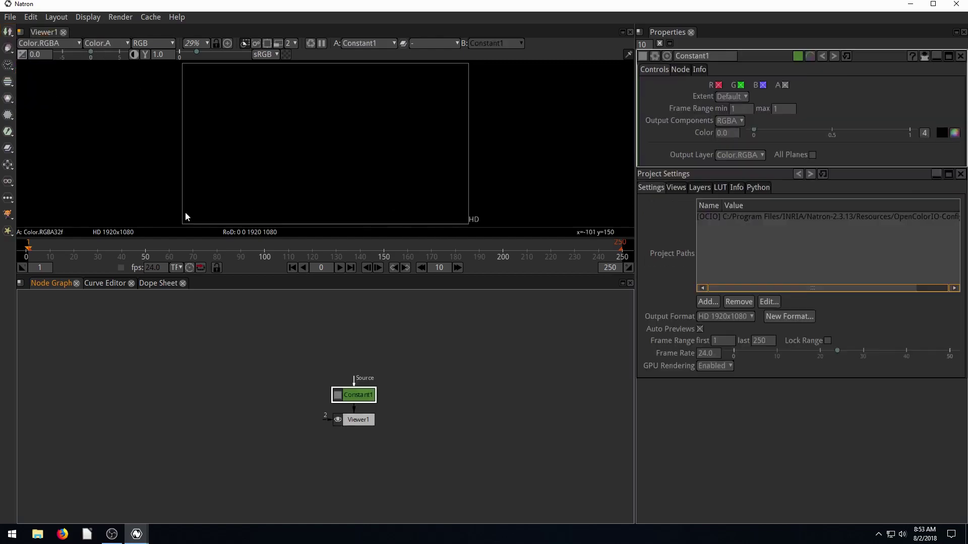
drag(354, 395, 233, 340)
drag(359, 419, 369, 416)
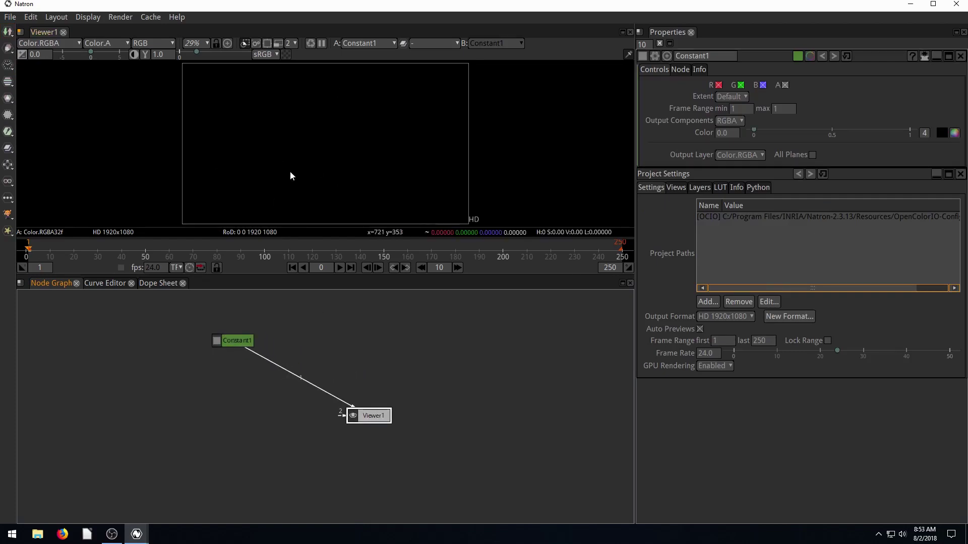
Step: Make the Constant's colour solid blue (b 1.0, a 1.0)
click(231, 342)
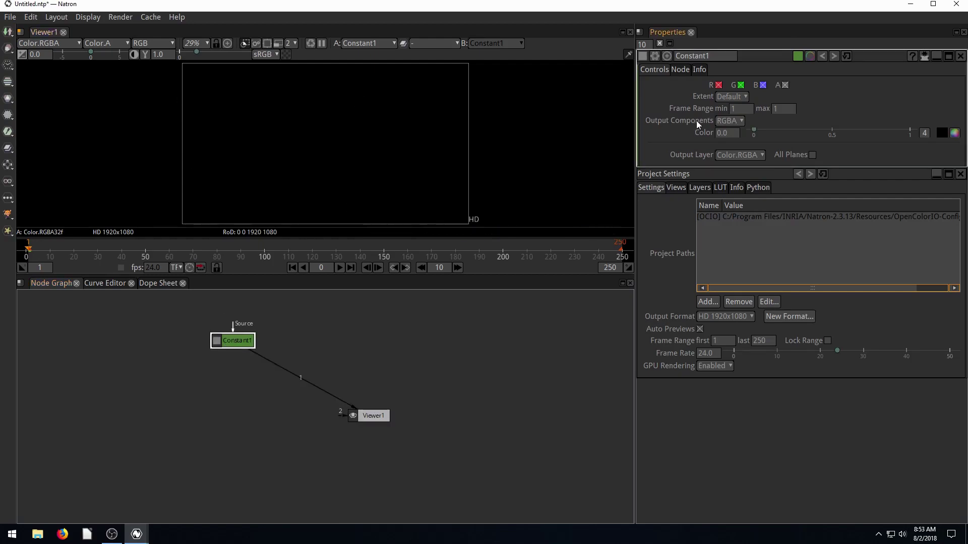
drag(756, 130, 919, 134)
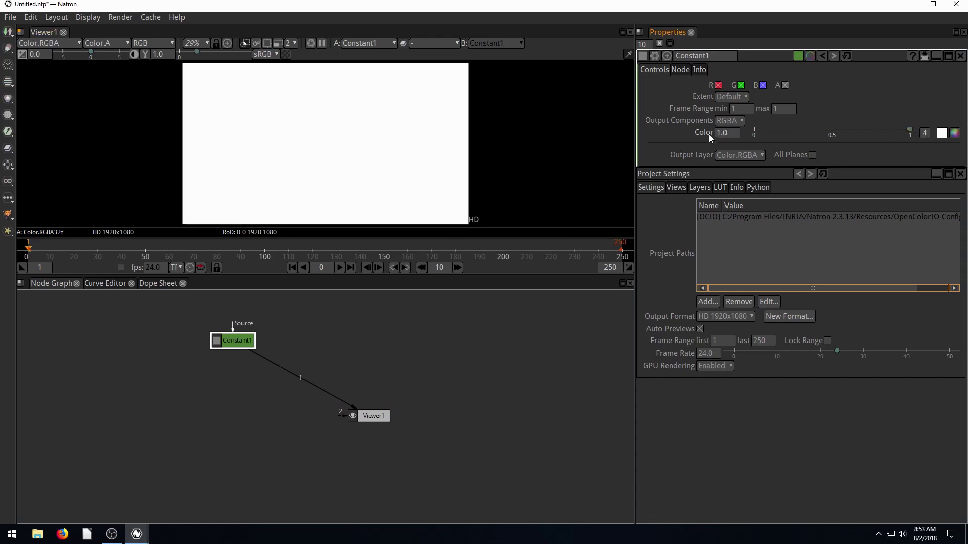
click(954, 133)
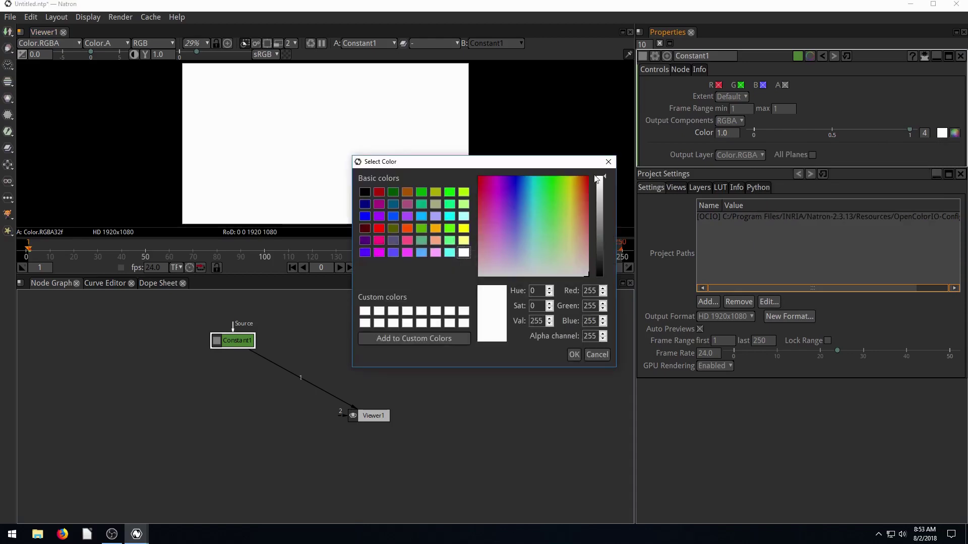
drag(548, 249, 516, 178)
click(574, 355)
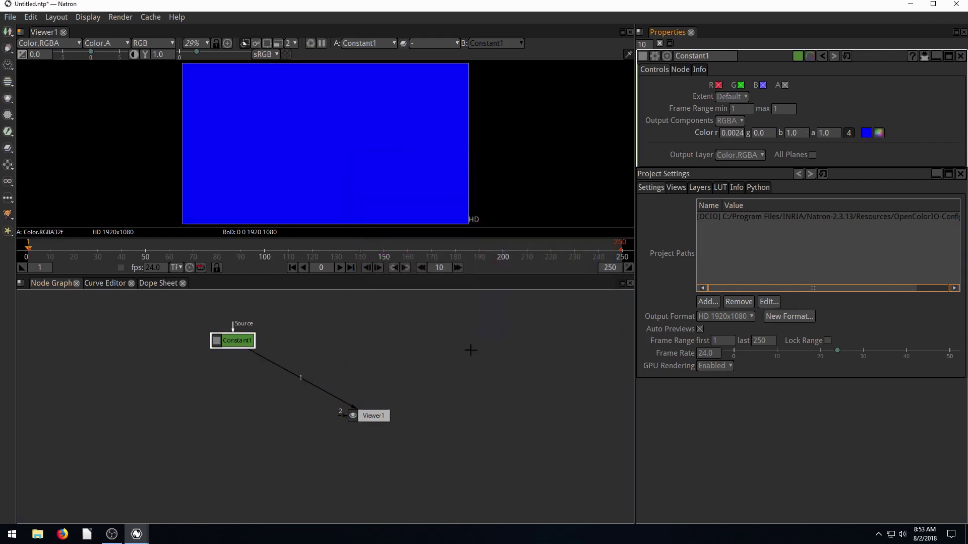
Step: Tidy the Constant1 and Viewer1 node positions in the graph
click(283, 166)
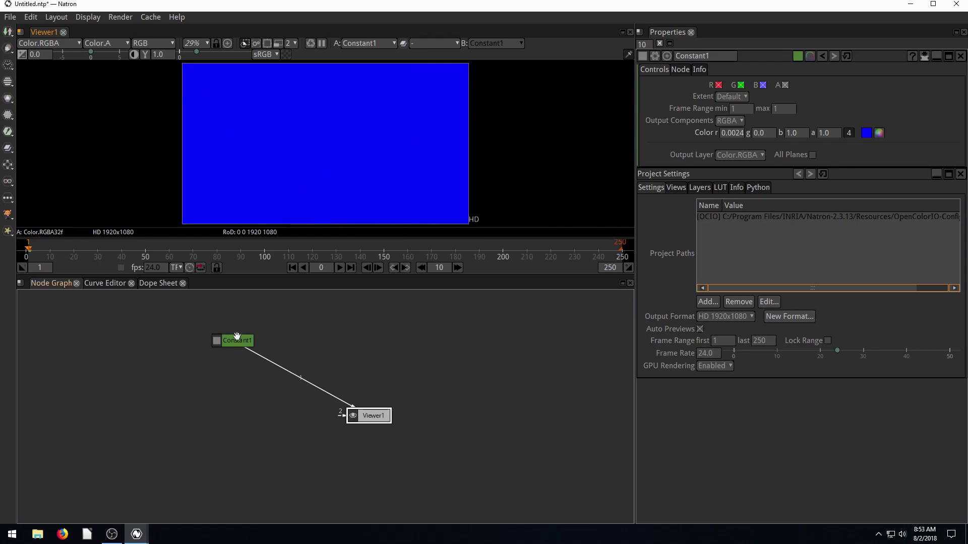
drag(237, 336, 257, 337)
drag(366, 415, 429, 430)
click(374, 352)
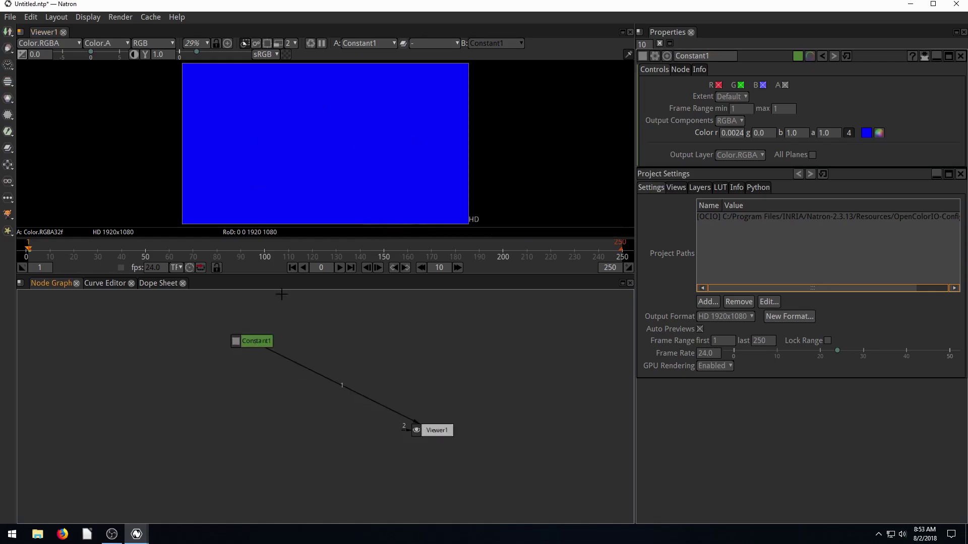
Step: Add a Rectangle node and connect Viewer1 to it instead of Constant1
click(10, 51)
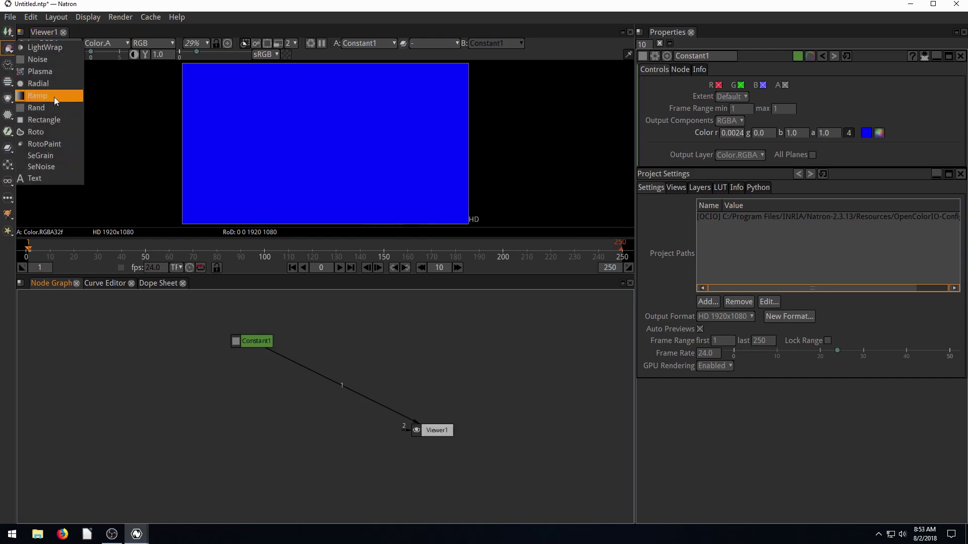
click(44, 122)
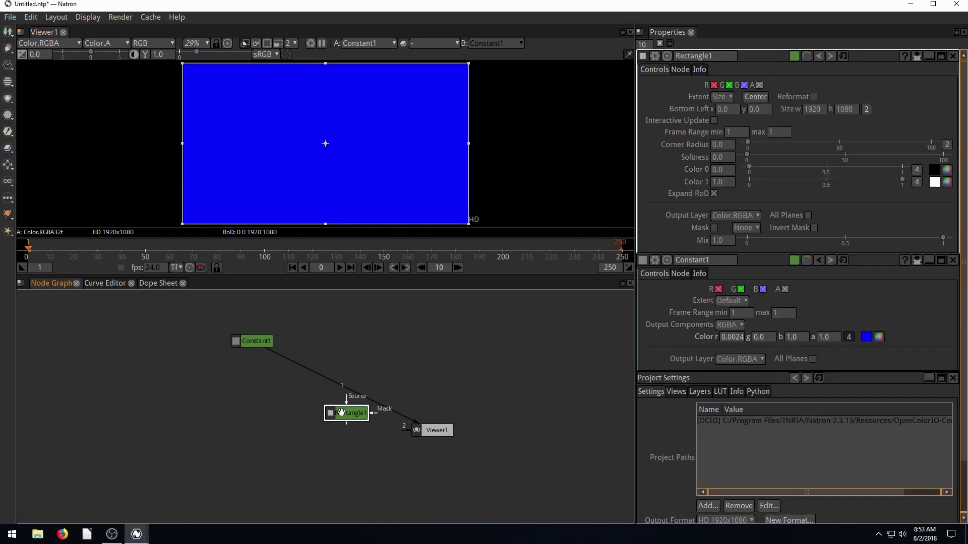
drag(340, 411, 411, 327)
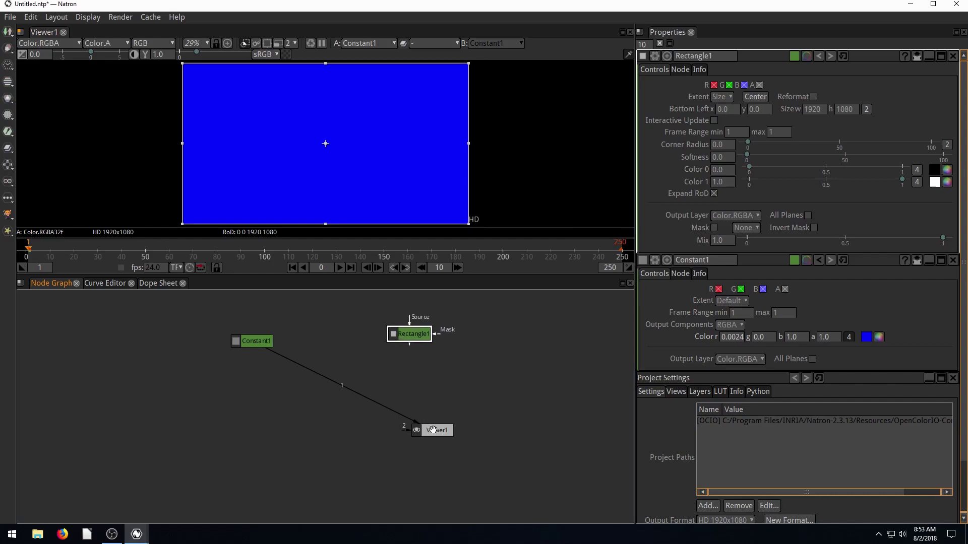
drag(434, 430, 429, 433)
drag(341, 386, 302, 408)
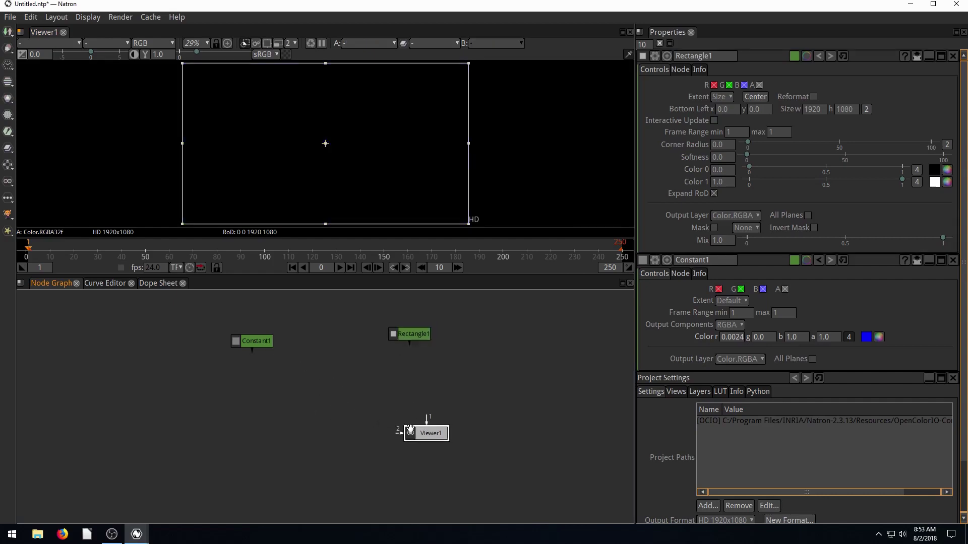
drag(425, 418, 409, 332)
click(411, 333)
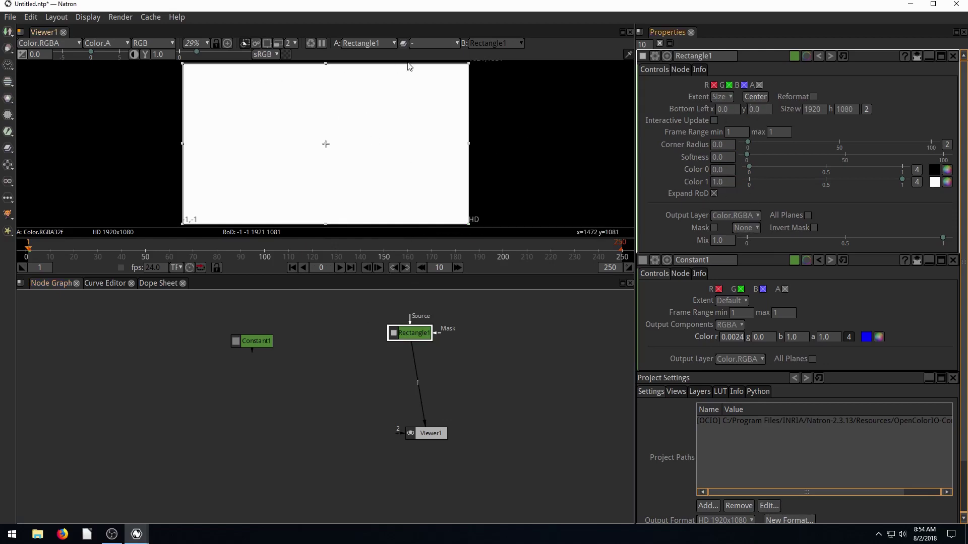
Step: Resize the white rectangle into a flat 881×187 bar at 193, 663
drag(326, 144, 340, 168)
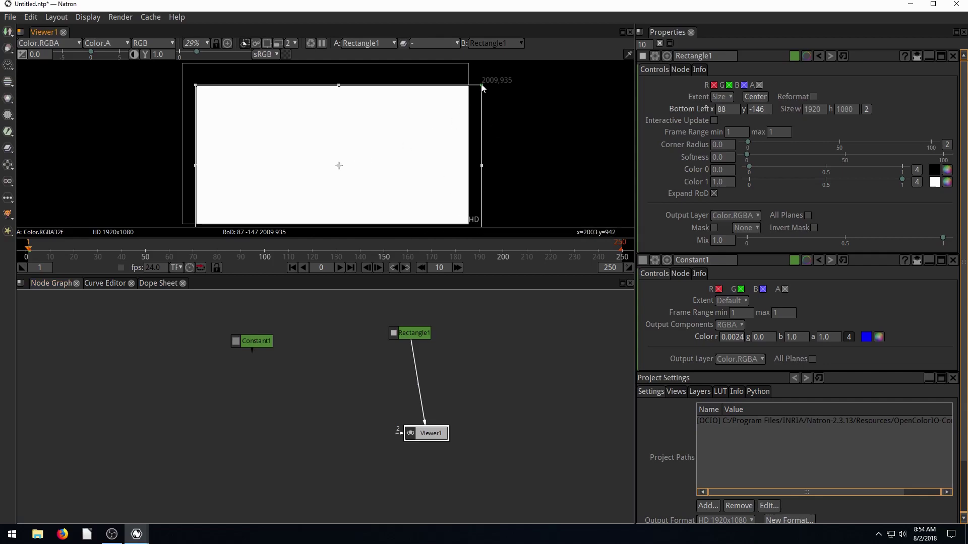
drag(482, 88, 327, 174)
drag(264, 208, 368, 125)
drag(367, 92, 277, 111)
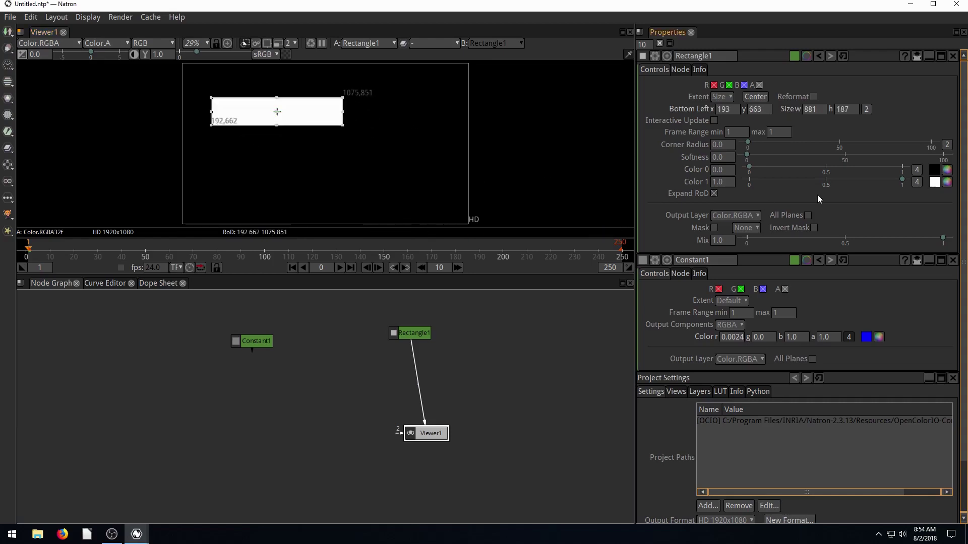
Step: Colour the rectangle bright green (g 1.0) and move it to bottom-left 734, 365
click(947, 182)
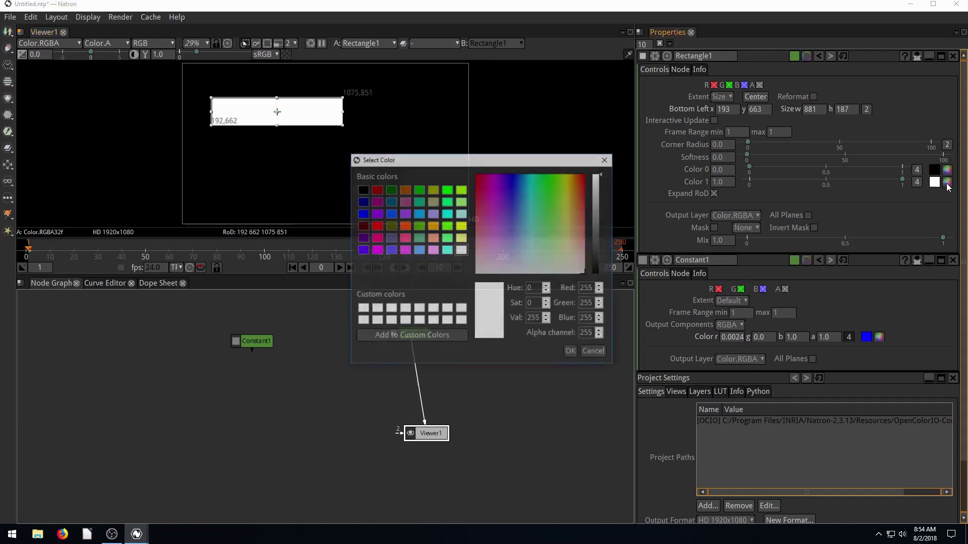
drag(541, 210, 554, 174)
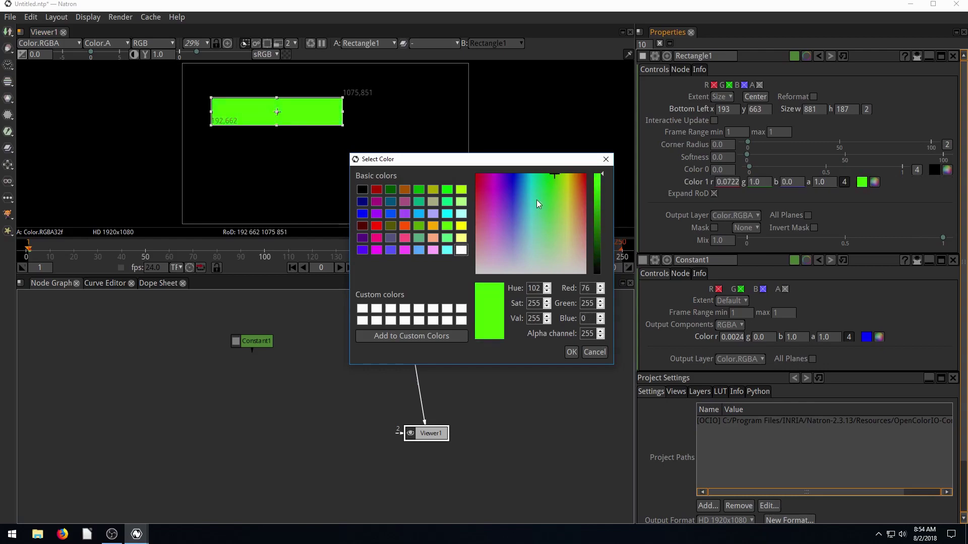
click(571, 352)
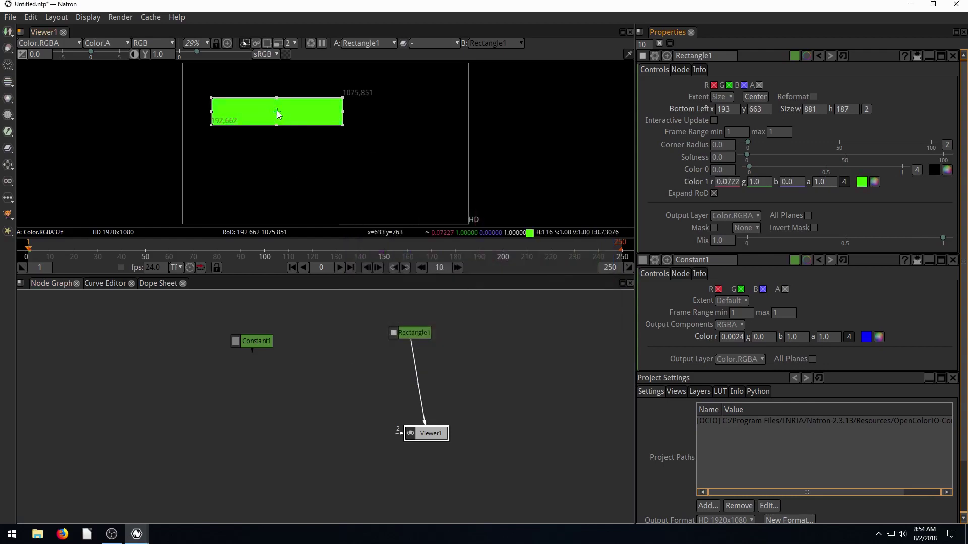
drag(278, 114, 358, 158)
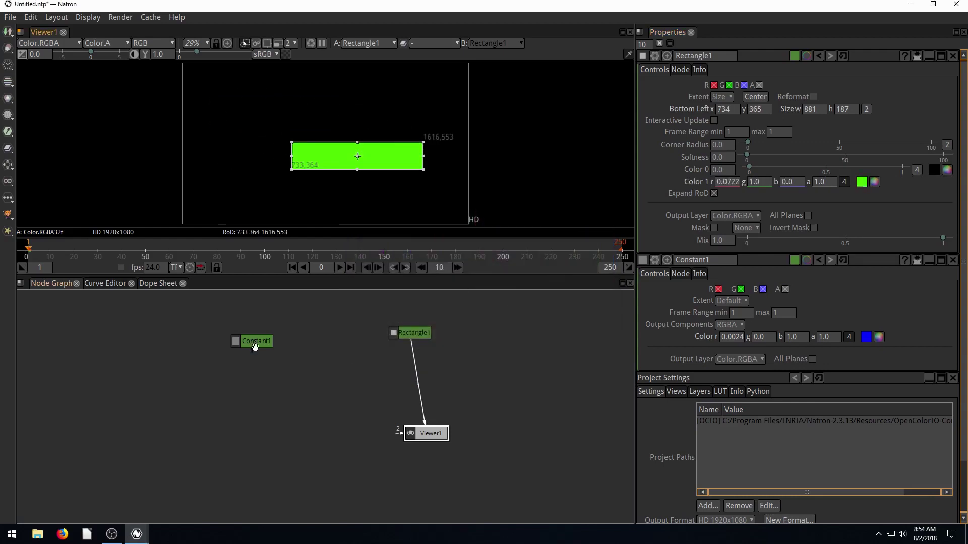
drag(255, 346, 291, 338)
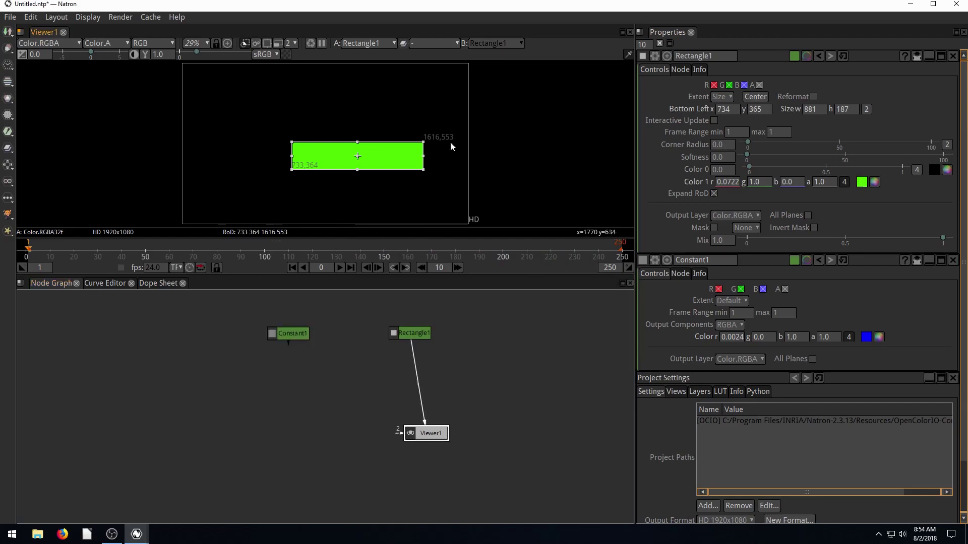
drag(403, 337, 420, 334)
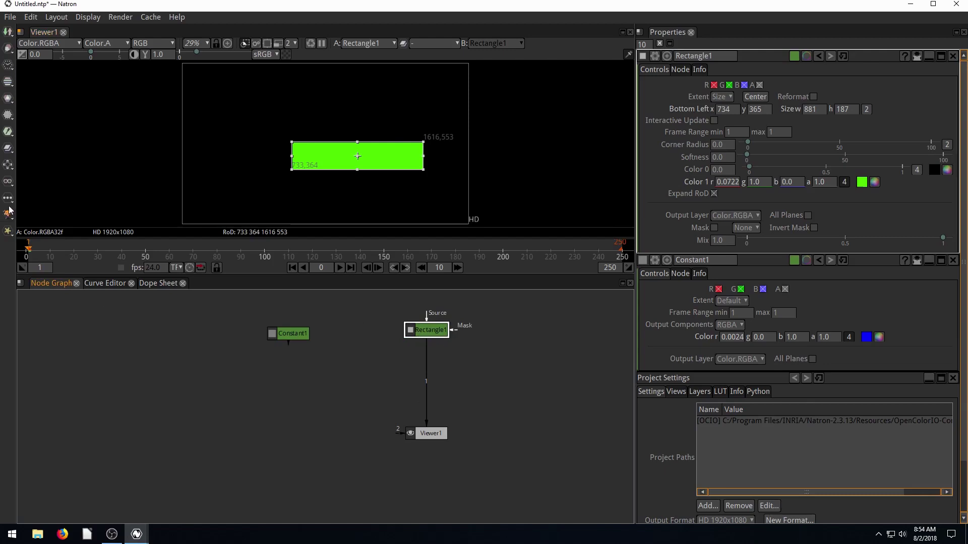
Step: Add an over Merge1 node compositing the green bar over the blue Constant1
click(9, 162)
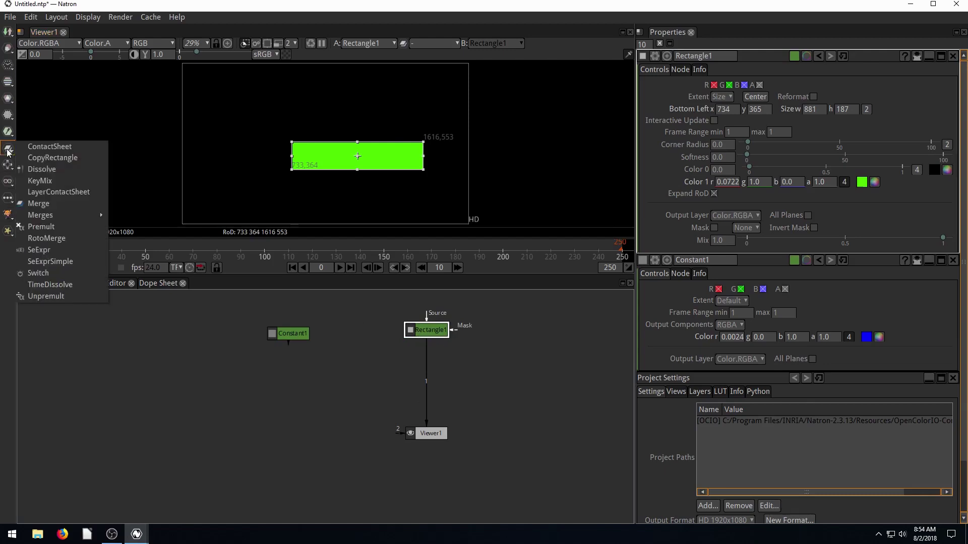
click(41, 204)
drag(428, 359, 319, 397)
click(428, 329)
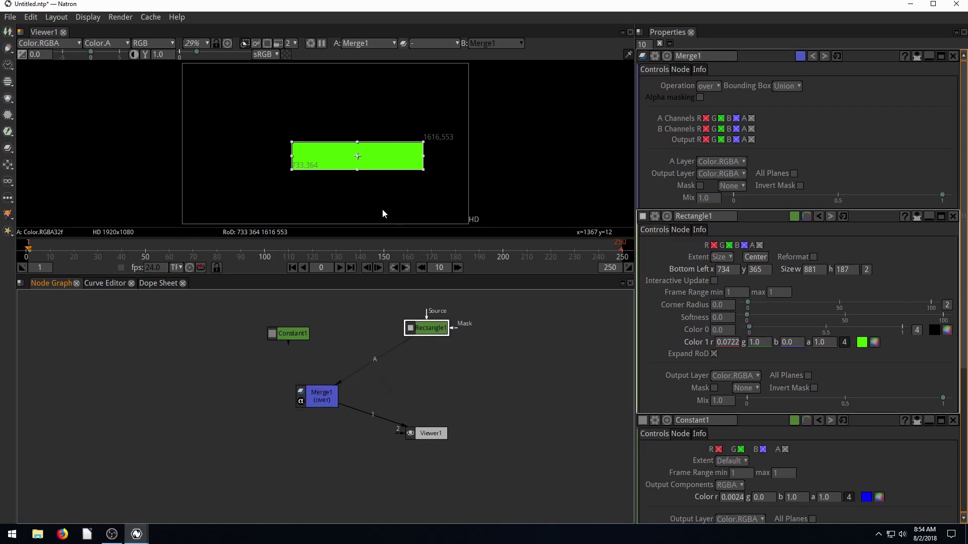
drag(356, 156, 312, 138)
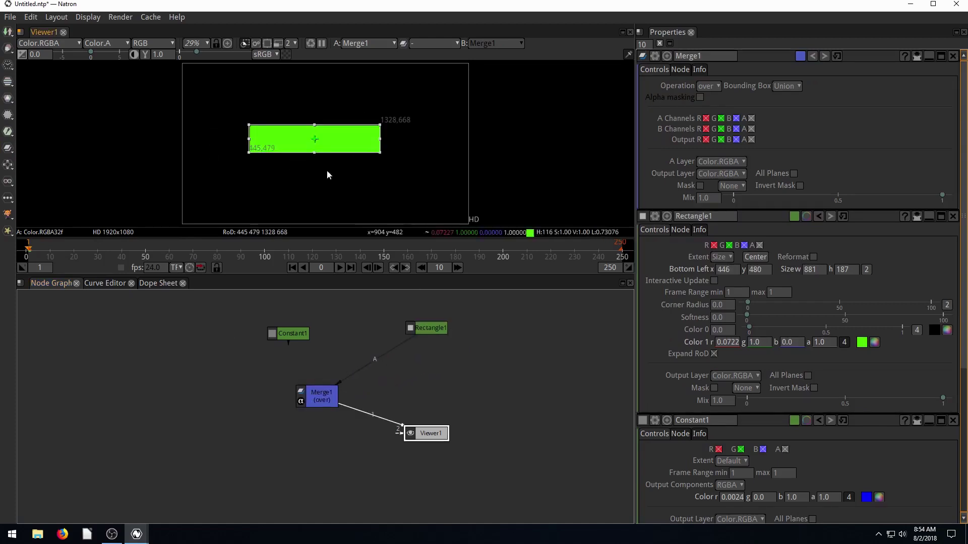
click(315, 395)
drag(330, 380, 269, 333)
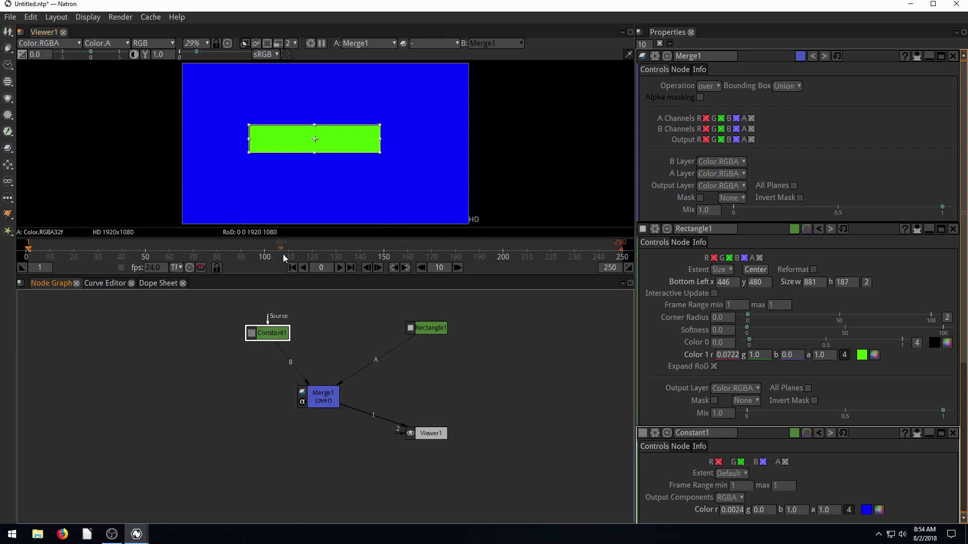
drag(331, 400, 365, 391)
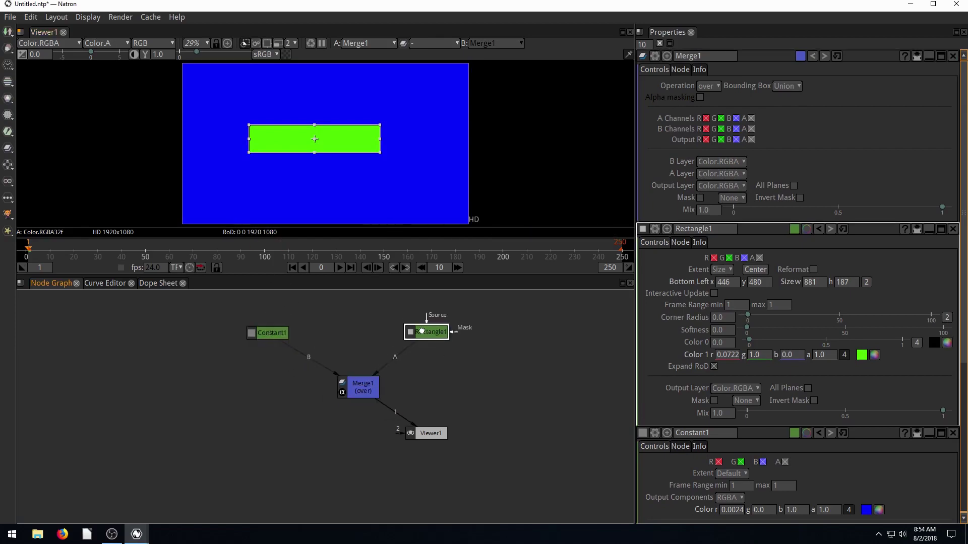
Step: Narrow the green bar to 472×187 at 679, 345 and tidy the nodes
drag(315, 140, 362, 108)
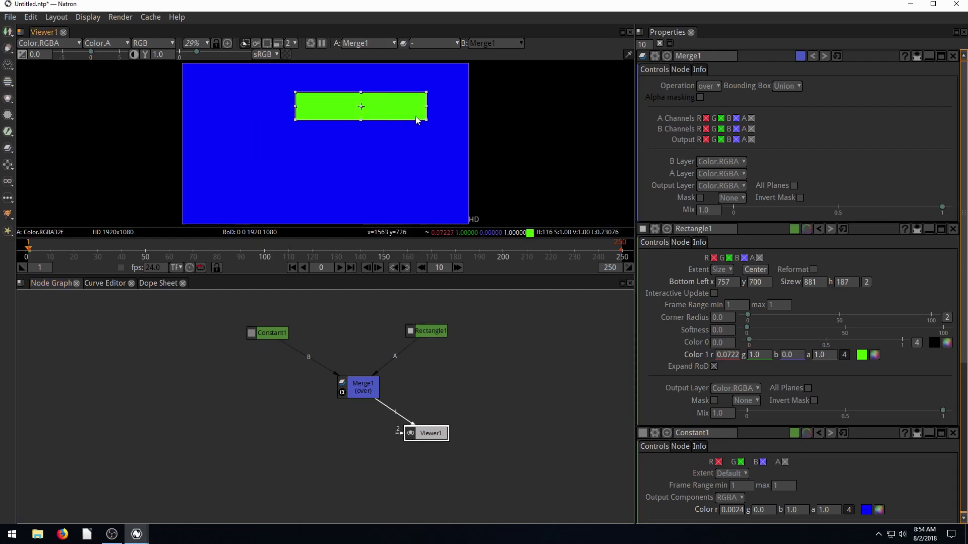
drag(426, 112, 318, 159)
drag(409, 432, 456, 451)
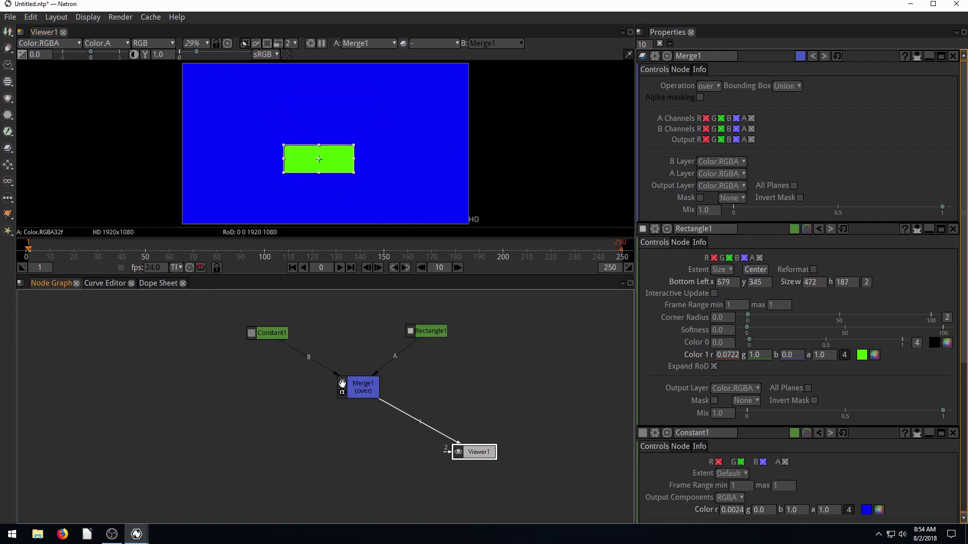
drag(266, 333, 280, 328)
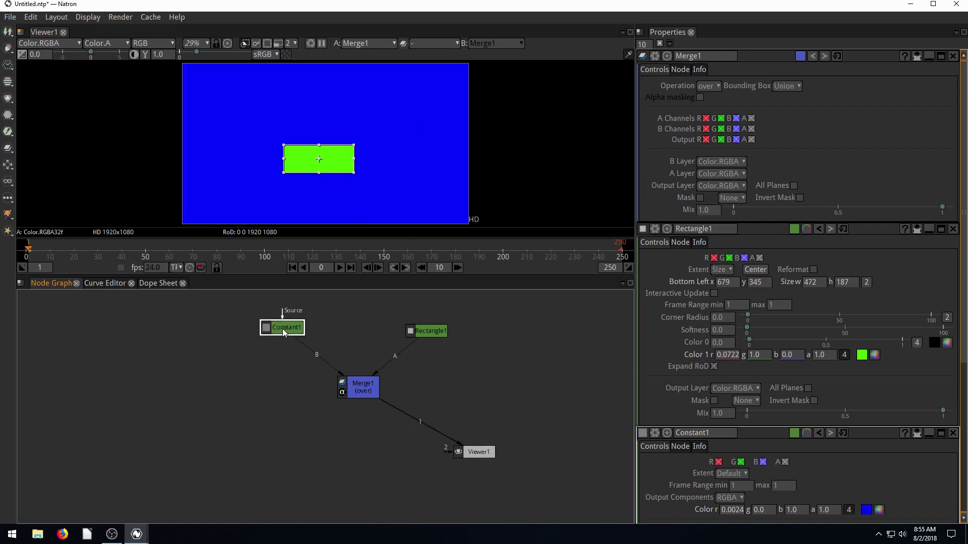
click(8, 49)
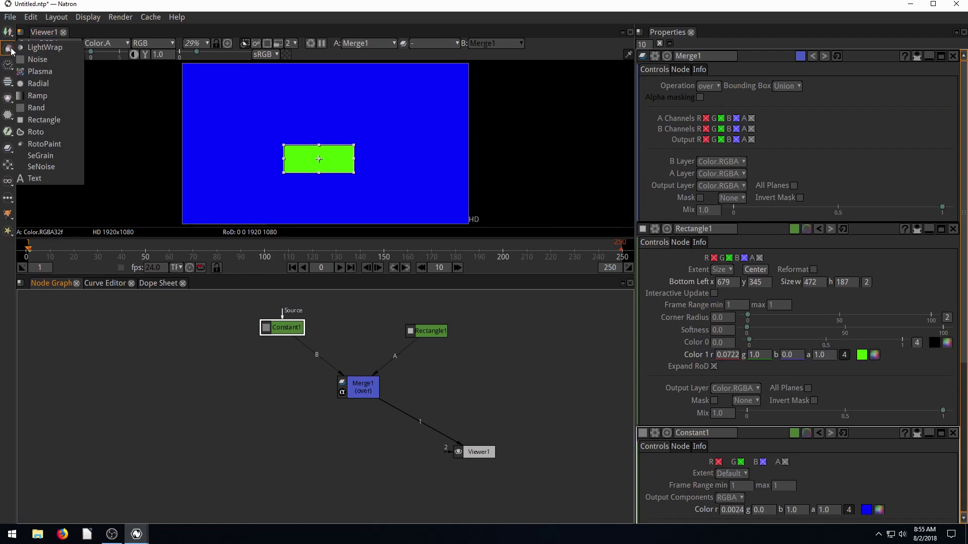
click(35, 179)
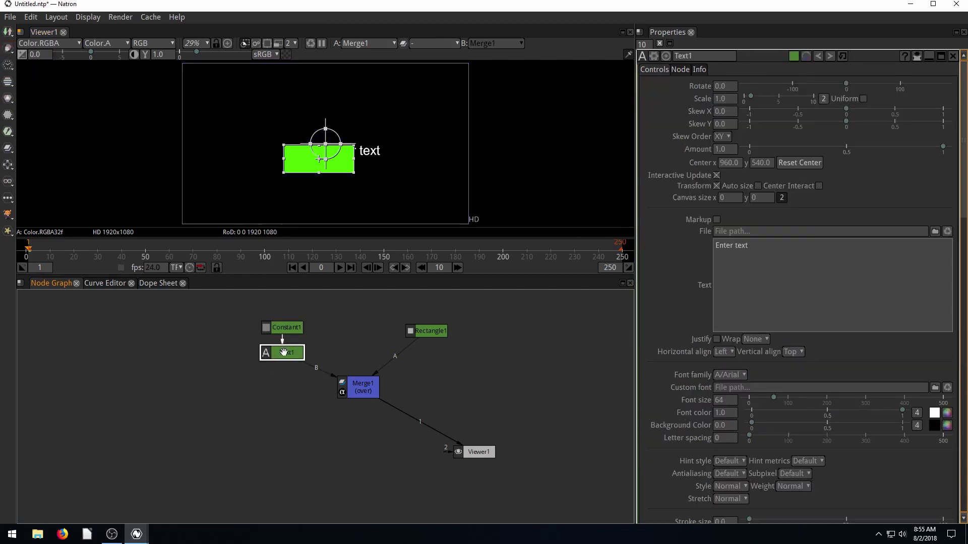
drag(281, 352, 281, 370)
drag(286, 329, 265, 324)
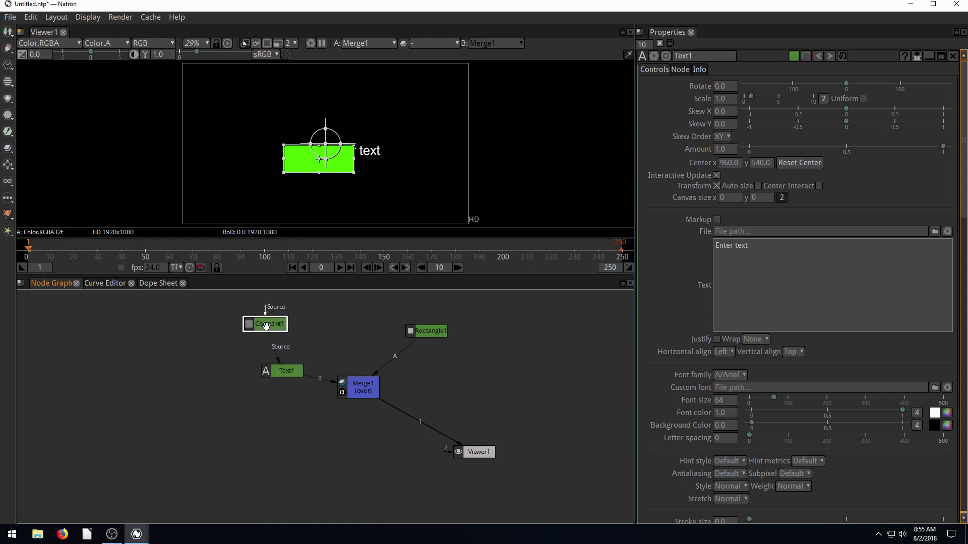
drag(362, 386, 377, 396)
drag(289, 370, 286, 370)
drag(265, 319, 267, 320)
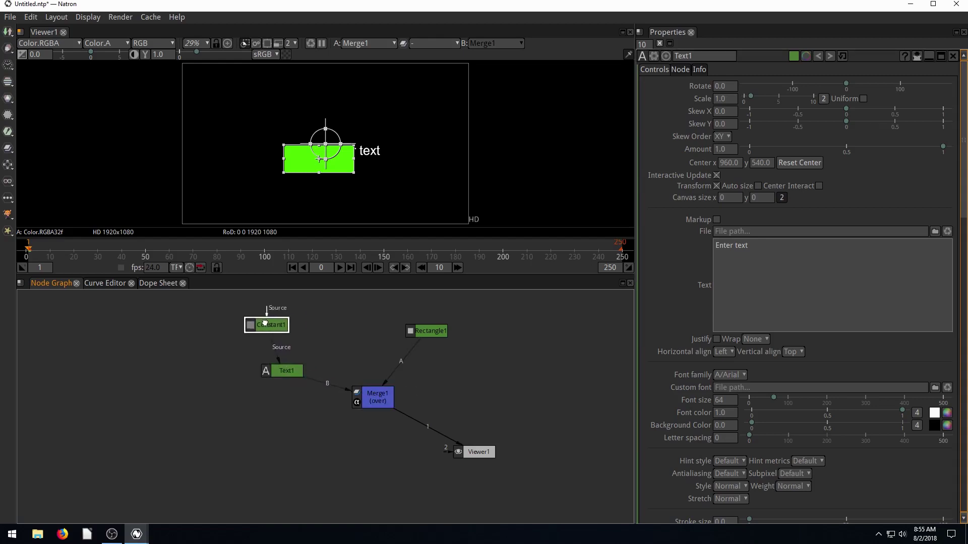
drag(376, 395, 379, 400)
drag(278, 370, 297, 377)
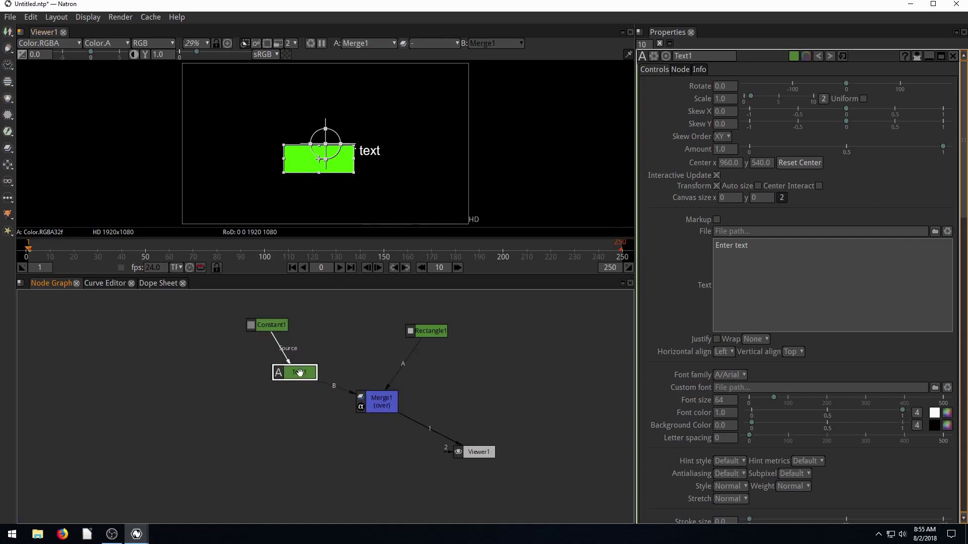
drag(301, 371, 304, 376)
click(428, 331)
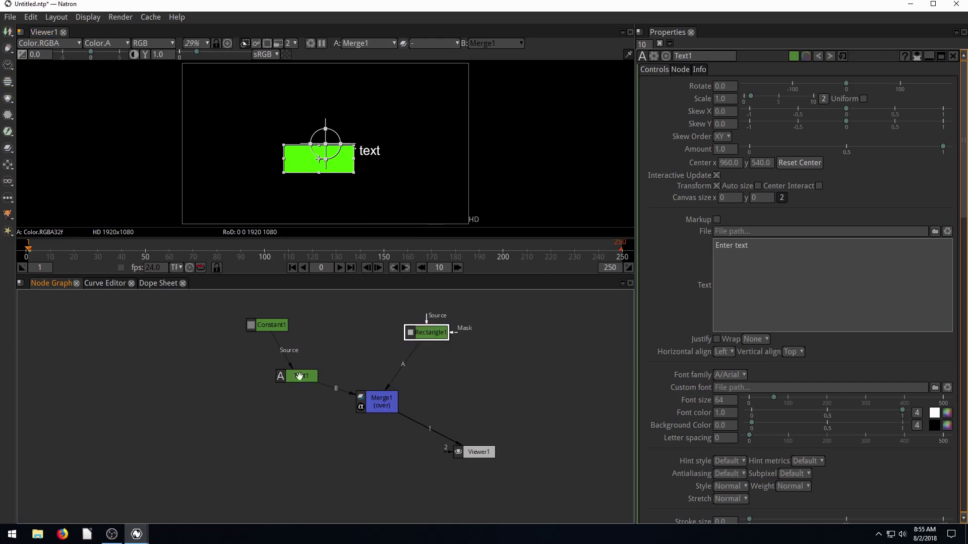
click(304, 376)
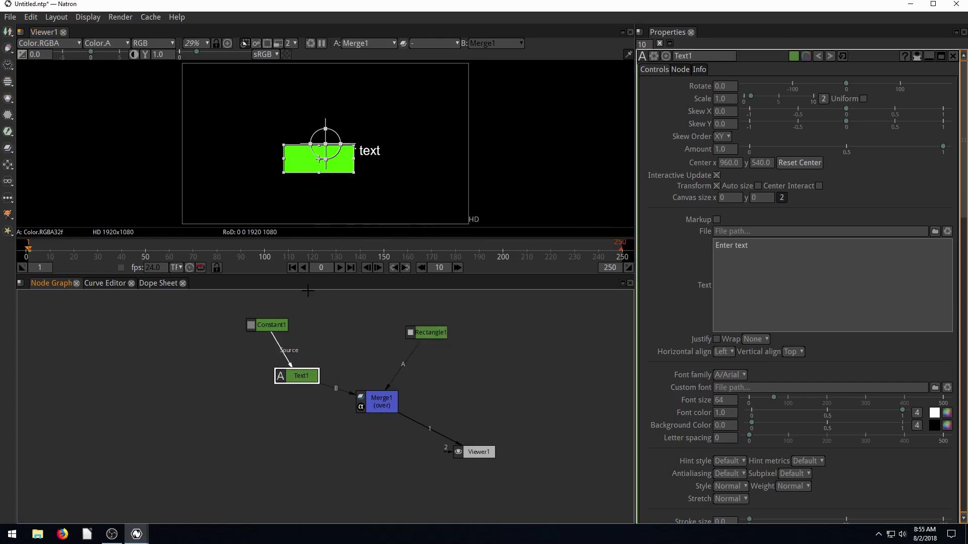
key(Delete)
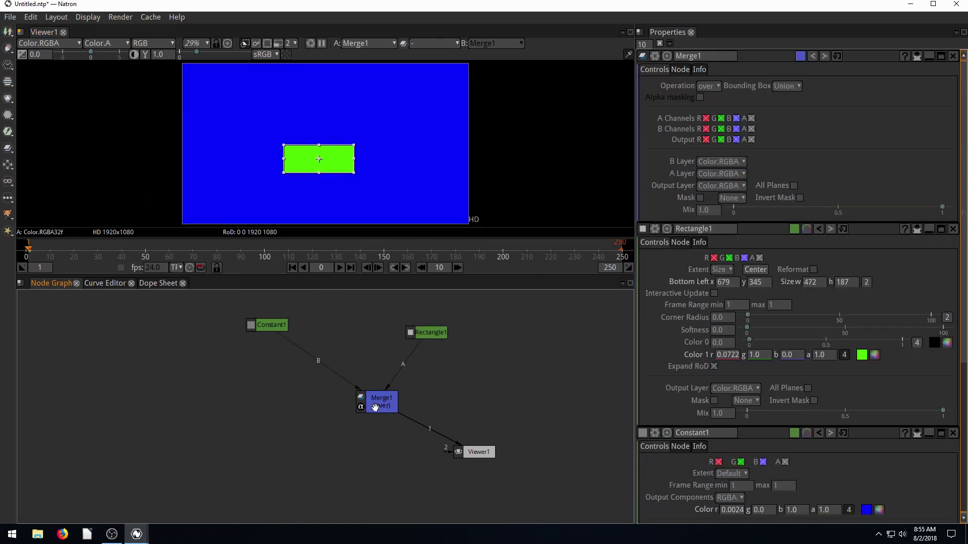
Step: Rearrange the nodes and insert a new Merge2 node after Merge1
drag(375, 408, 337, 379)
drag(430, 328, 410, 323)
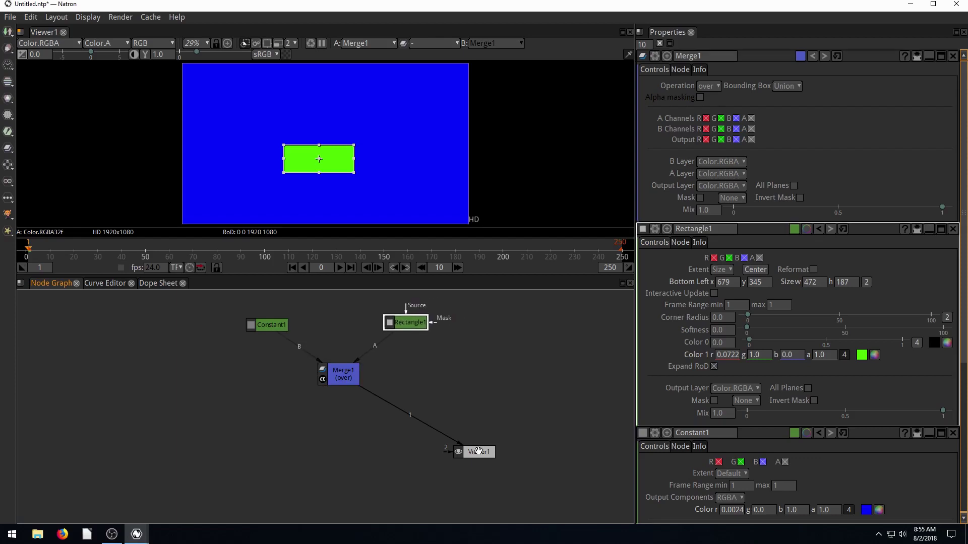
drag(478, 452, 497, 463)
click(395, 400)
click(355, 381)
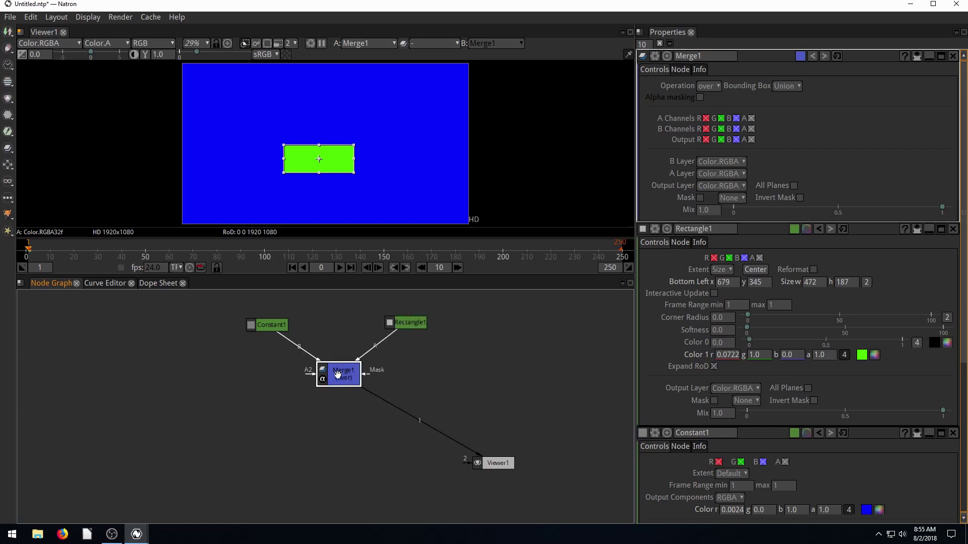
click(8, 149)
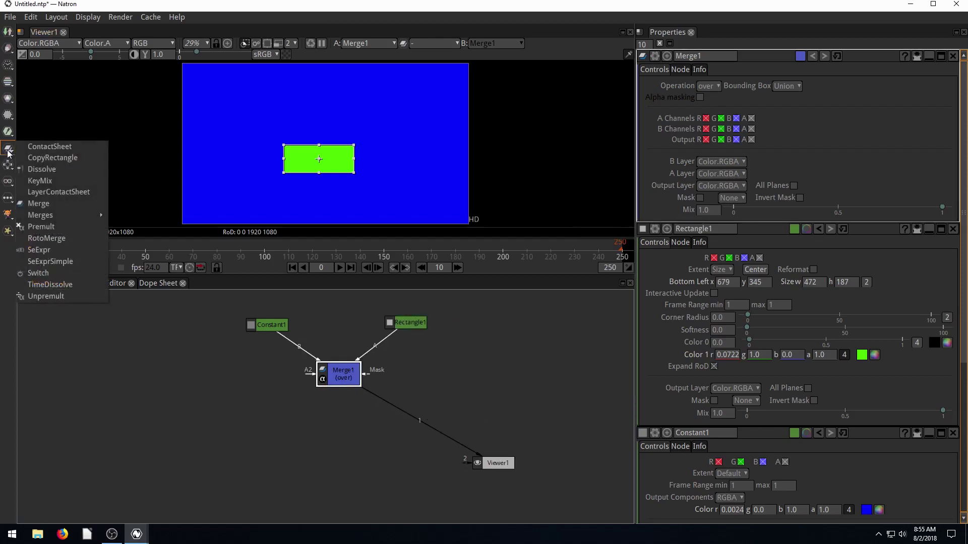
click(38, 203)
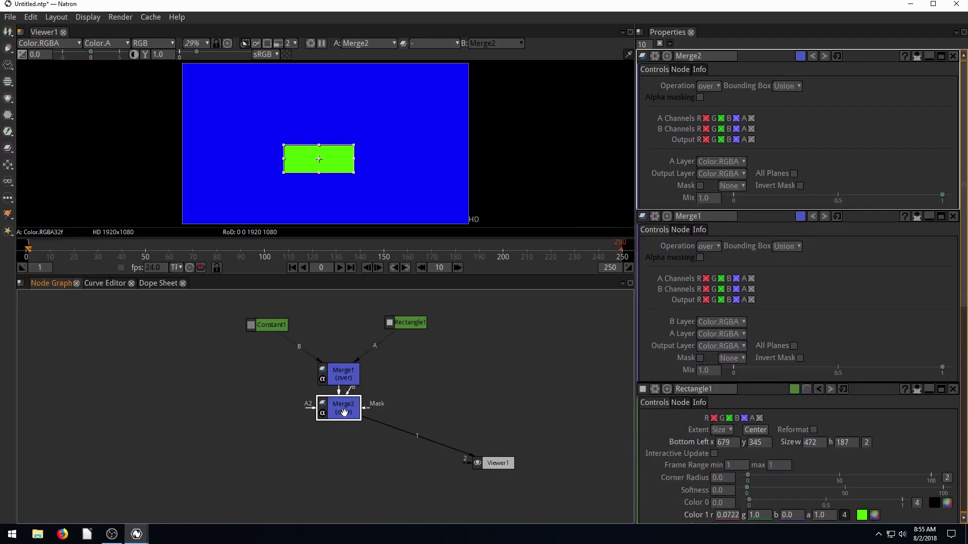
Step: Wire Merge1 into Merge2's B input, feeding Viewer1, and tidy the layout
drag(325, 404, 411, 389)
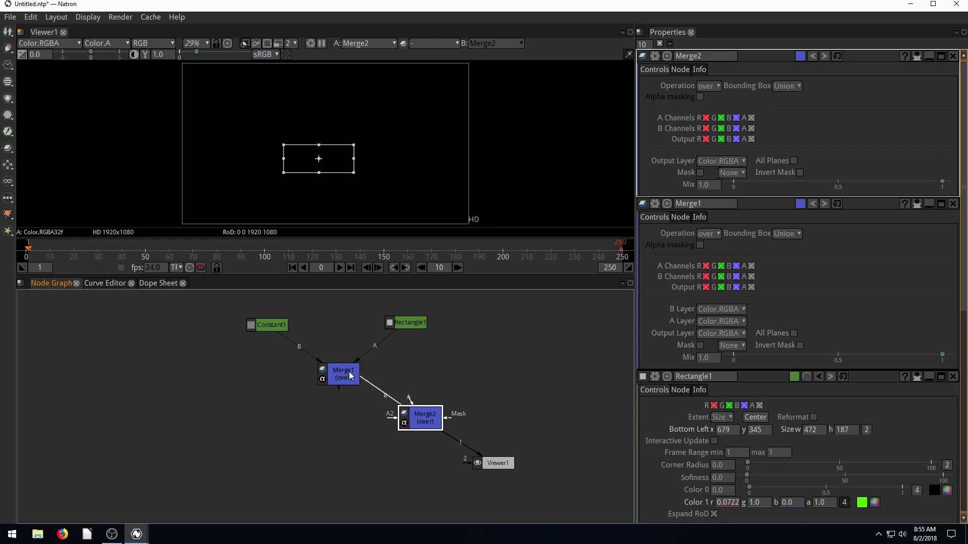
drag(349, 376, 338, 379)
drag(425, 417, 461, 418)
drag(498, 463, 525, 472)
click(455, 419)
drag(506, 362, 503, 363)
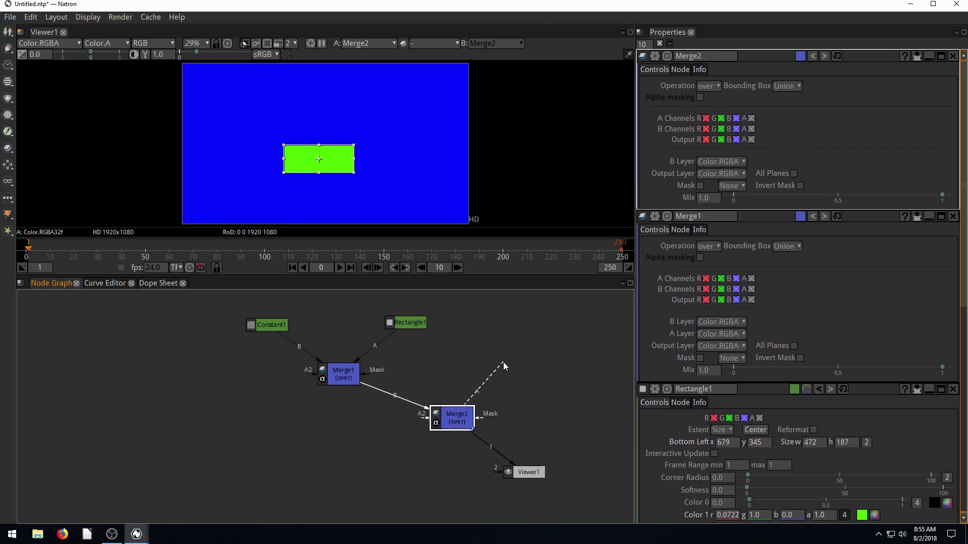
click(478, 377)
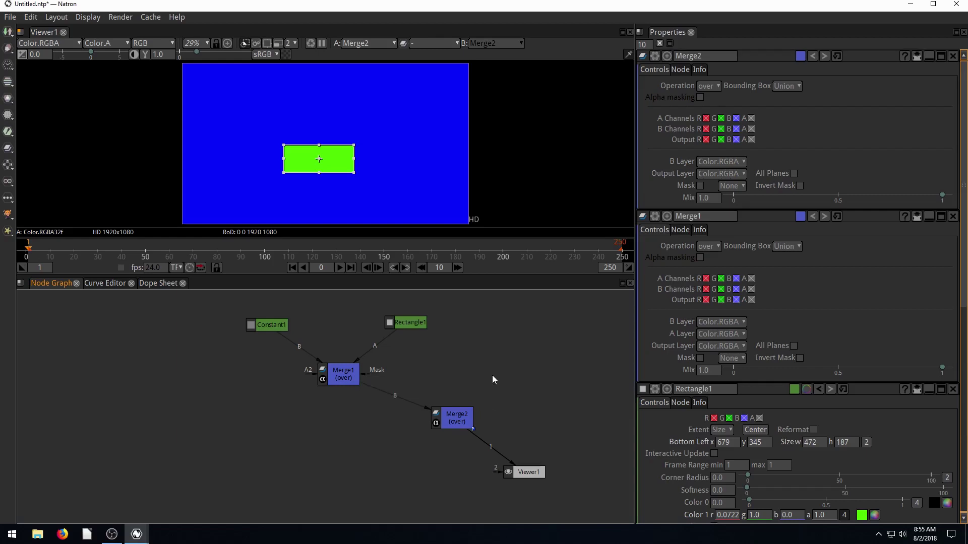
click(8, 49)
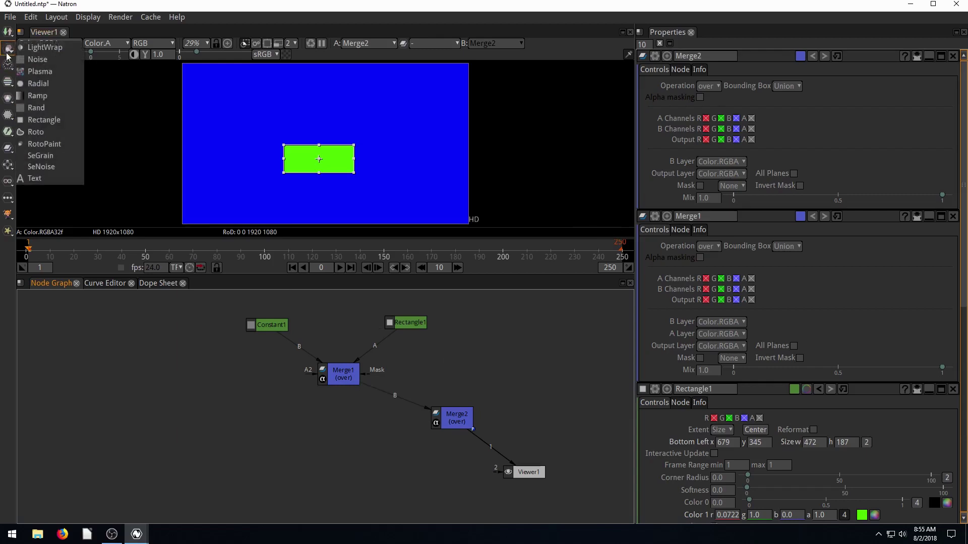
Step: Add a Text2 node and connect it to Merge2's A input
click(34, 177)
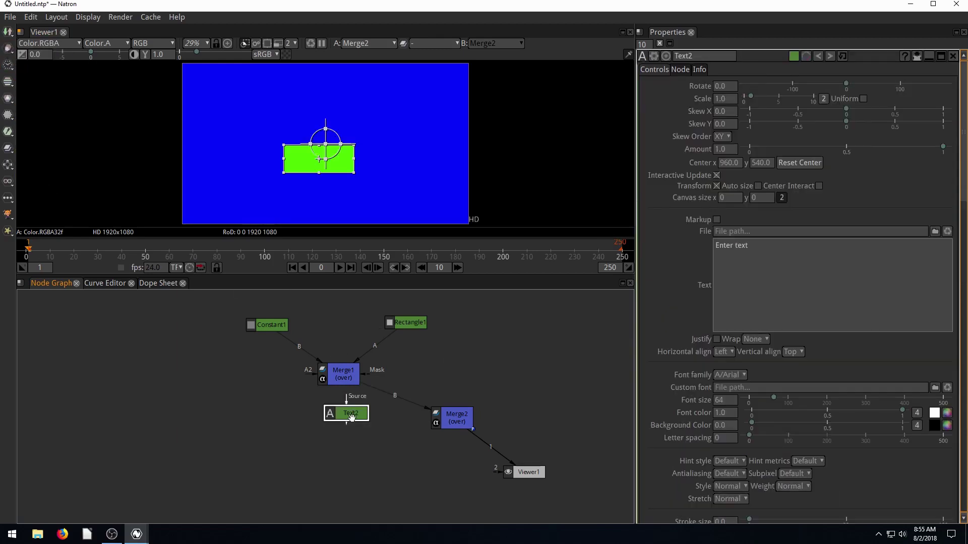
mouse_move(351, 418)
mouse_down()
mouse_move(500, 384)
mouse_move(491, 373)
mouse_up()
click(450, 423)
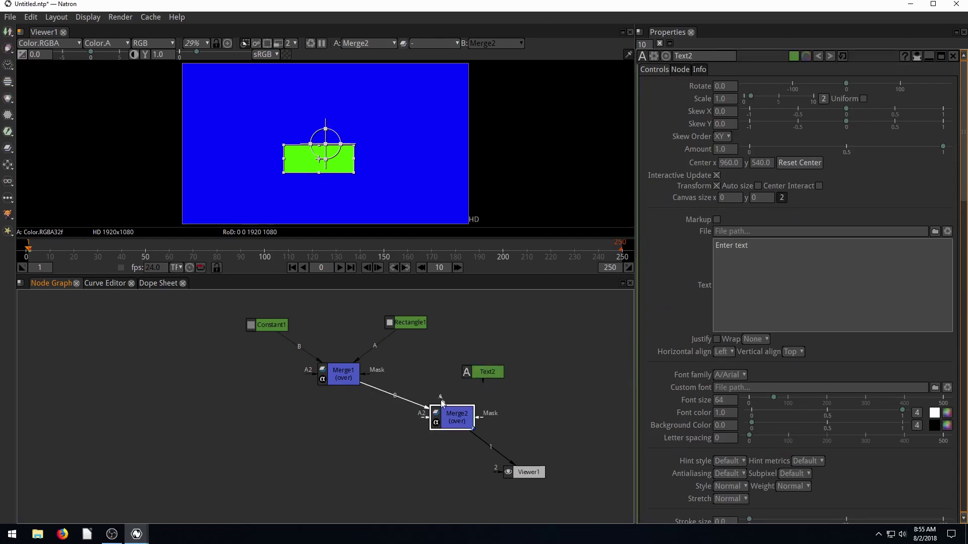
drag(442, 400, 492, 372)
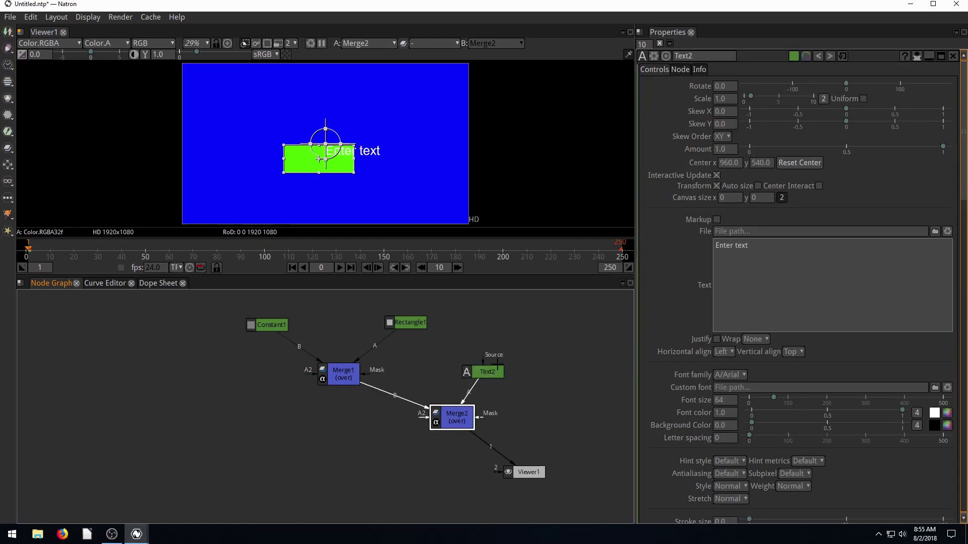
drag(449, 422, 425, 436)
drag(527, 472, 521, 477)
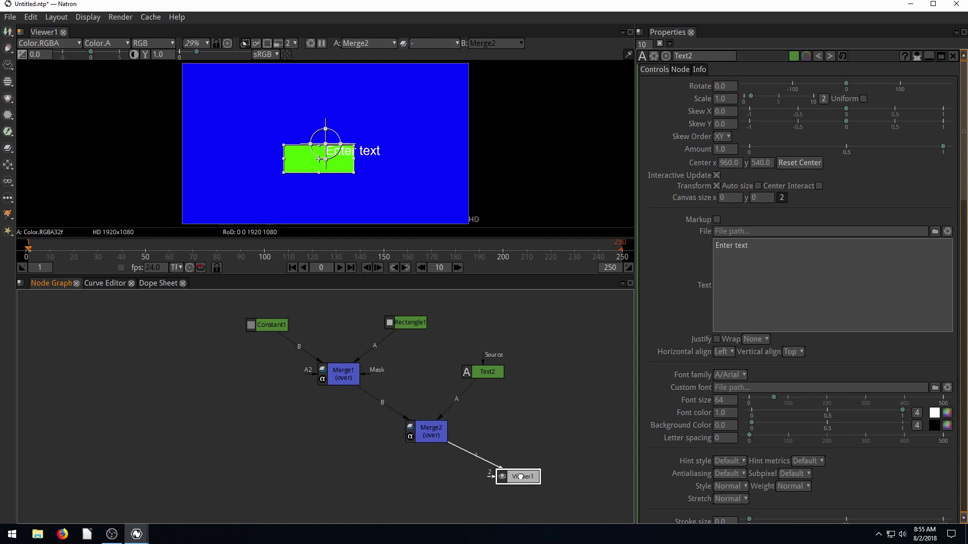
drag(432, 432, 419, 427)
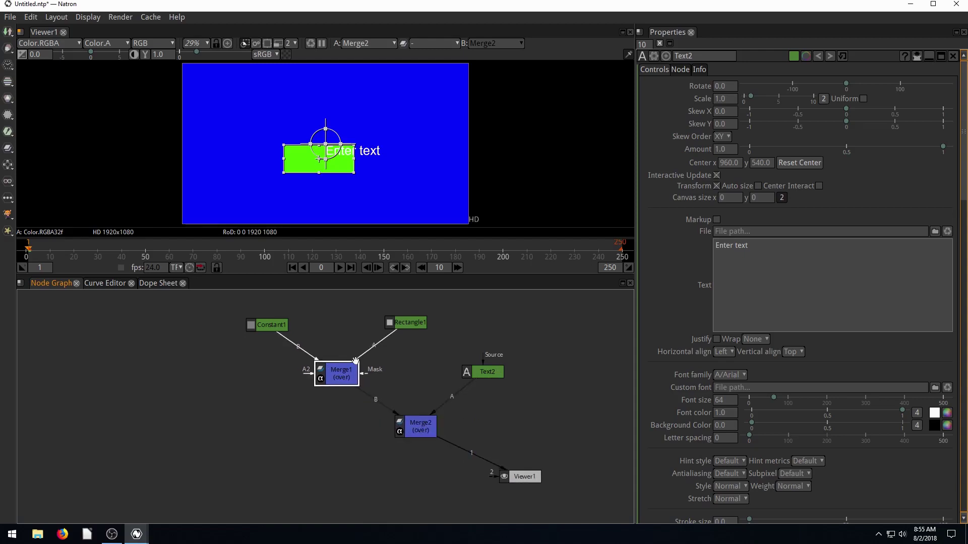
Step: Shift the placeholder text up-left in the frame and tidy the node layout
click(310, 313)
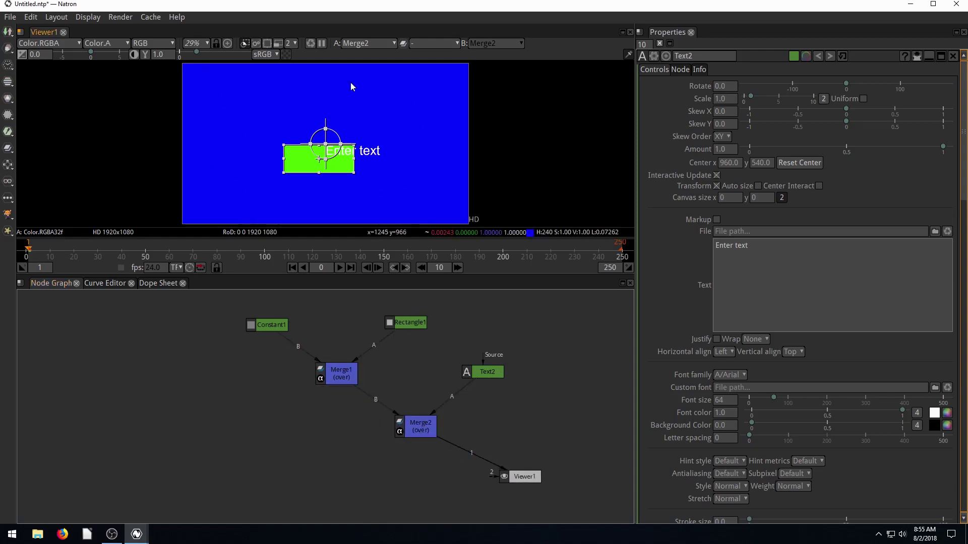
drag(328, 146, 261, 109)
click(186, 373)
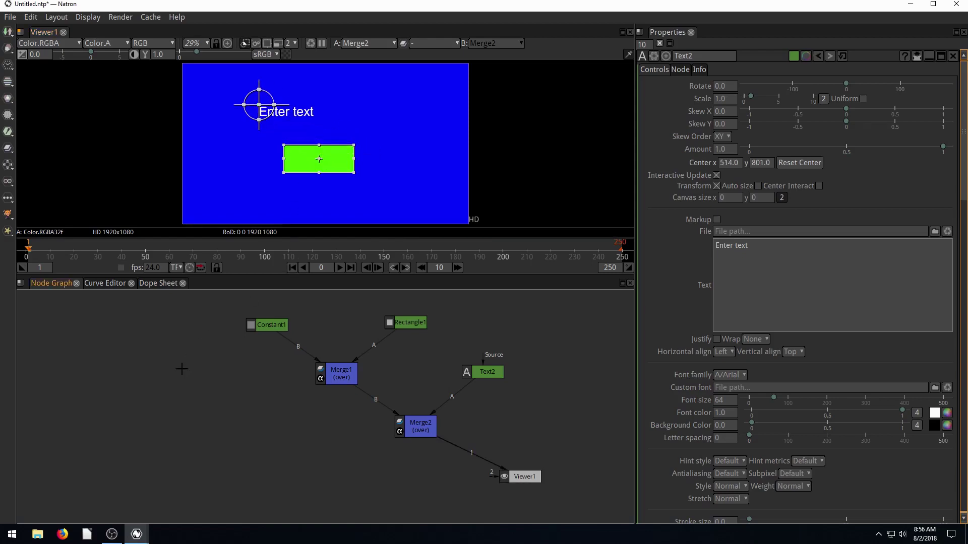
drag(272, 328, 285, 325)
drag(402, 322, 392, 322)
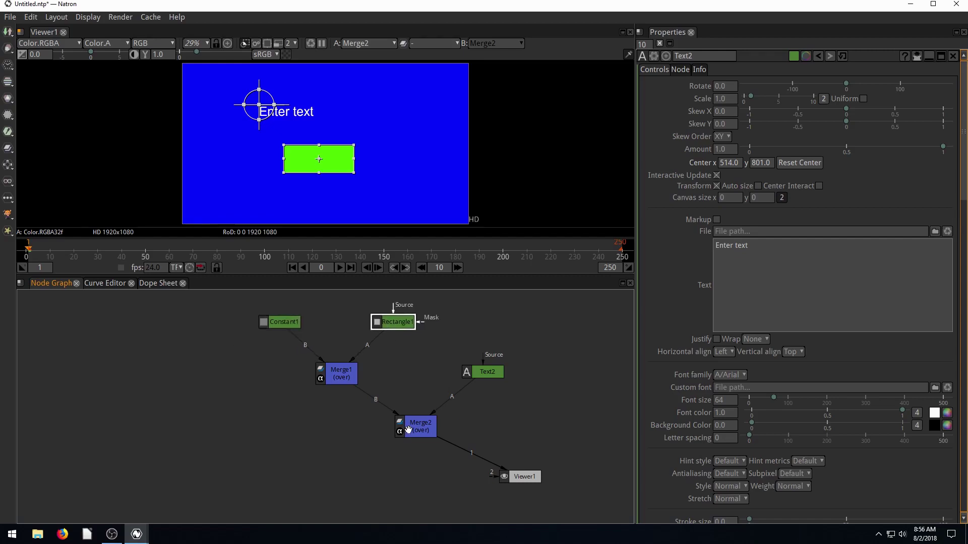
drag(408, 430, 405, 431)
click(174, 339)
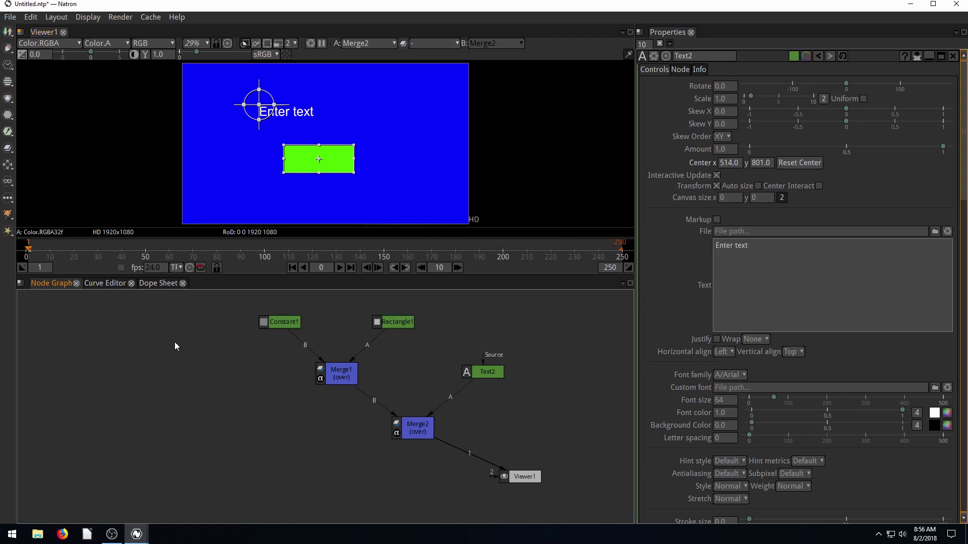
click(284, 322)
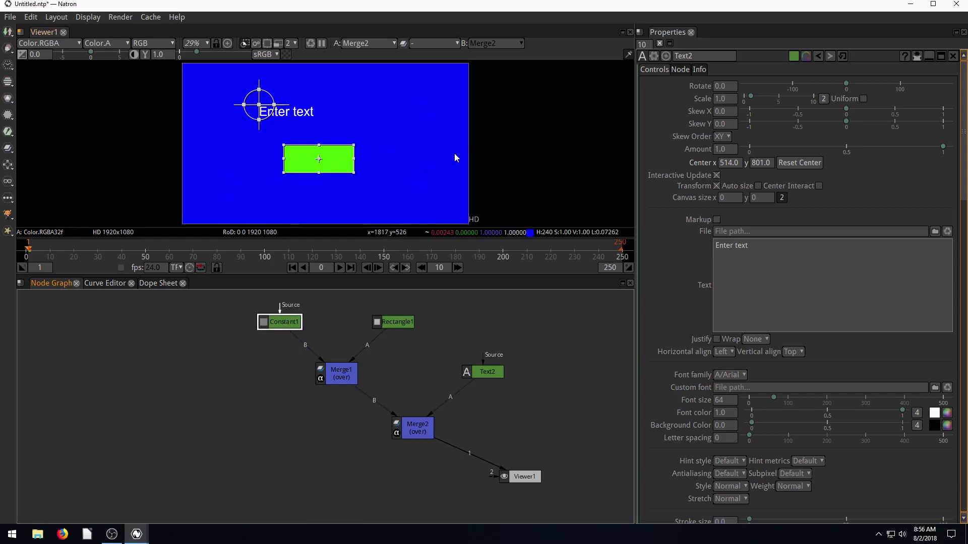
Step: Move the green bar to the upper right and the 'Enter text' placeholder to 427, 354
click(400, 325)
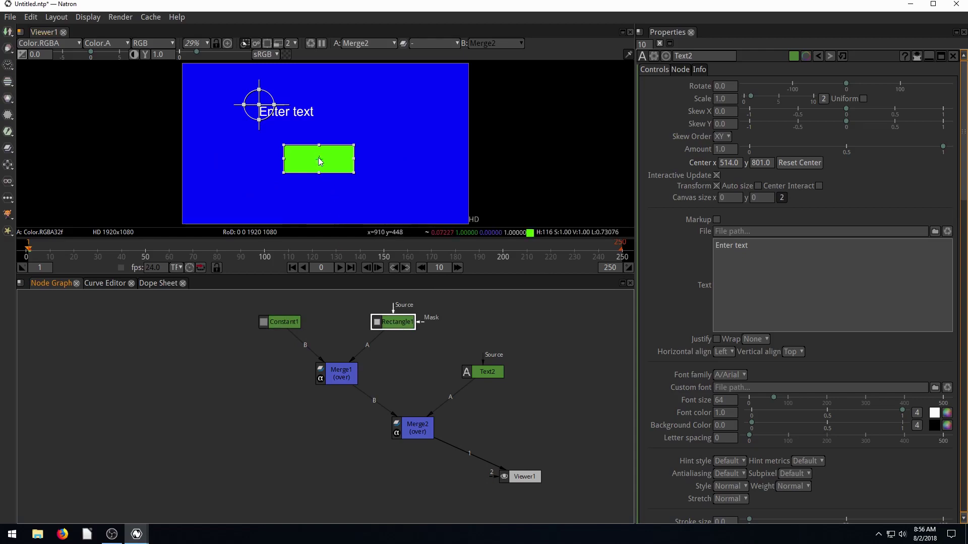
drag(319, 160, 399, 113)
click(486, 372)
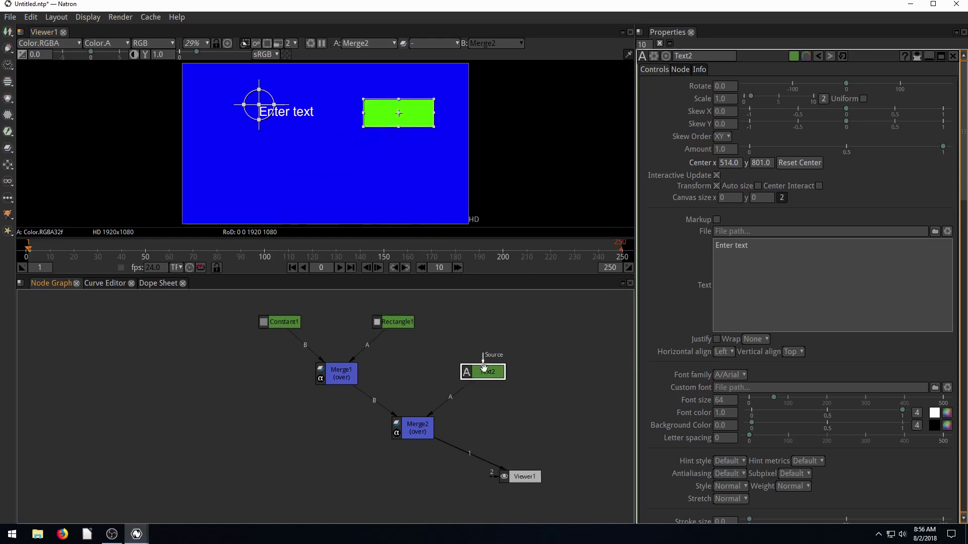
drag(262, 111, 248, 176)
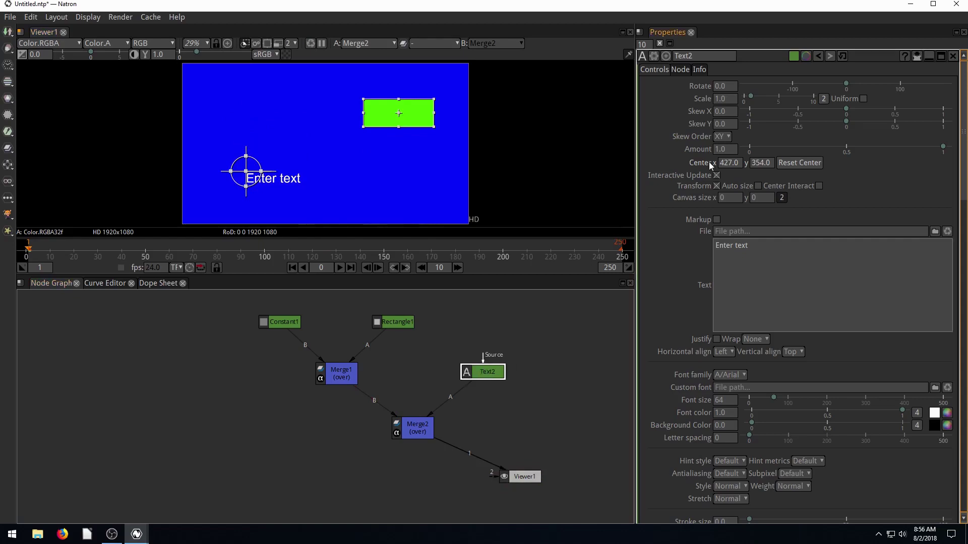
Step: Change the text to 'Hello World' and move it up and left
triple_click(760, 254)
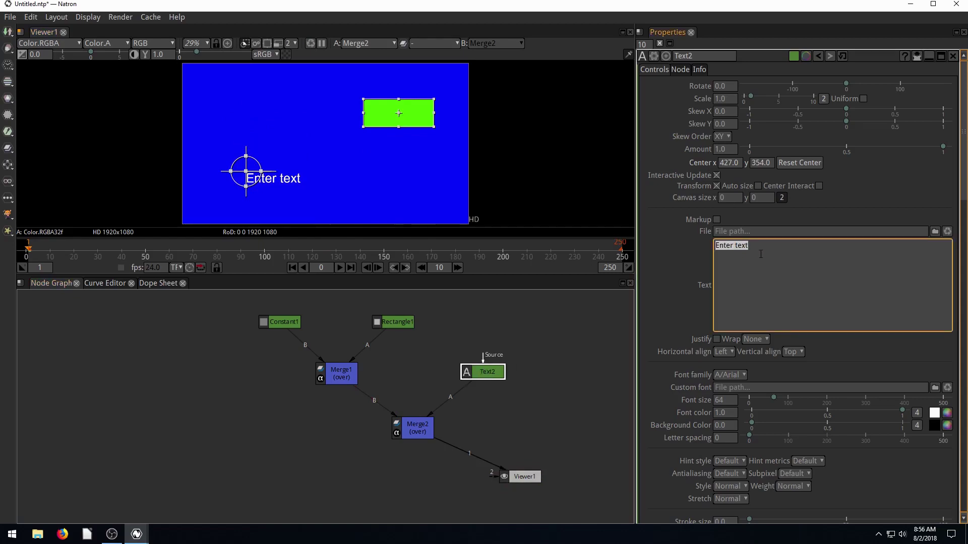
text(Hello World)
drag(246, 173, 230, 99)
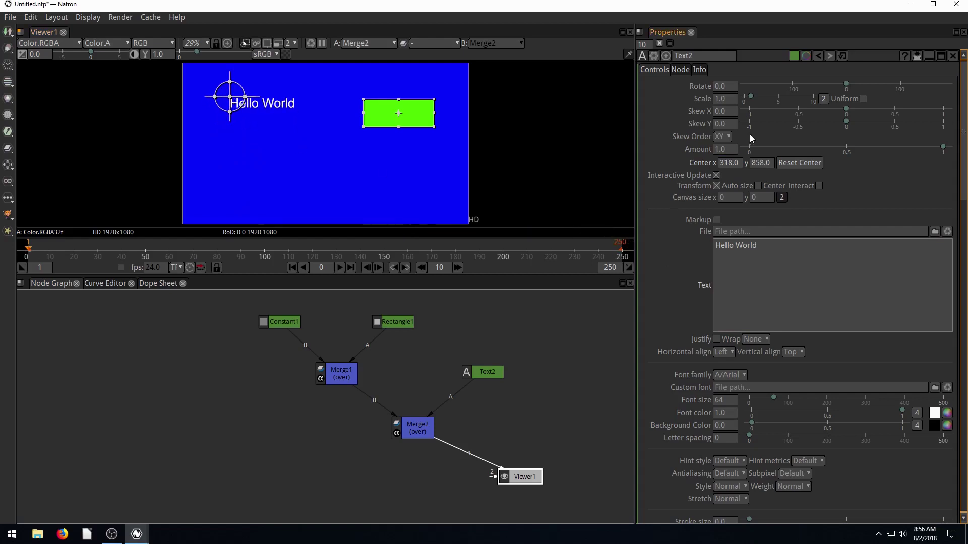
Step: Scale the text to 1.93, rotate it 8° at top-left, and move the green bar lower right
drag(751, 95, 758, 97)
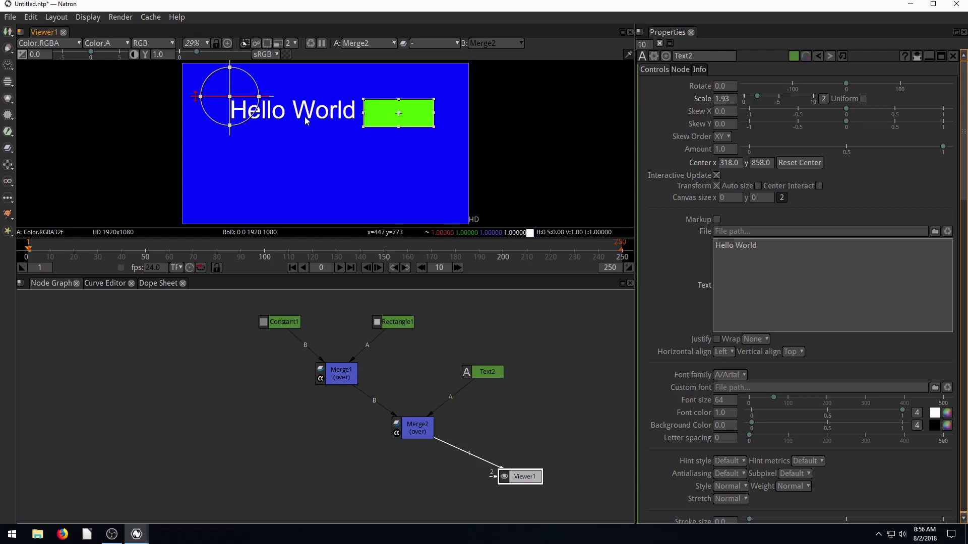
drag(845, 83, 849, 84)
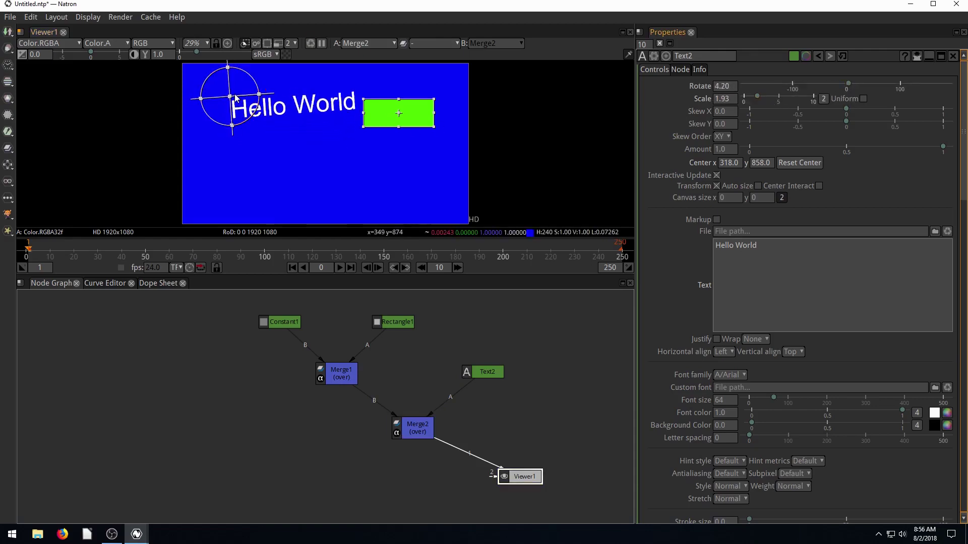
drag(235, 98, 187, 89)
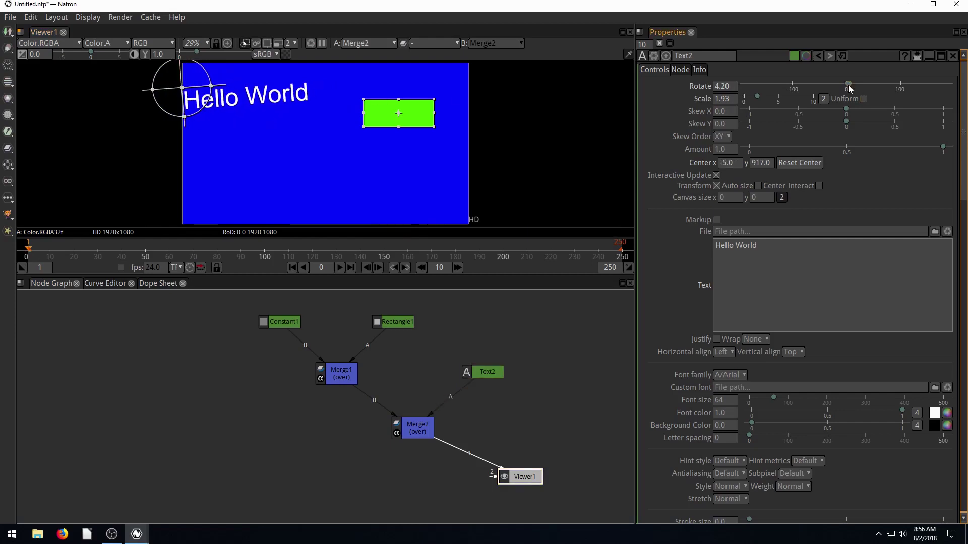
drag(849, 86, 850, 86)
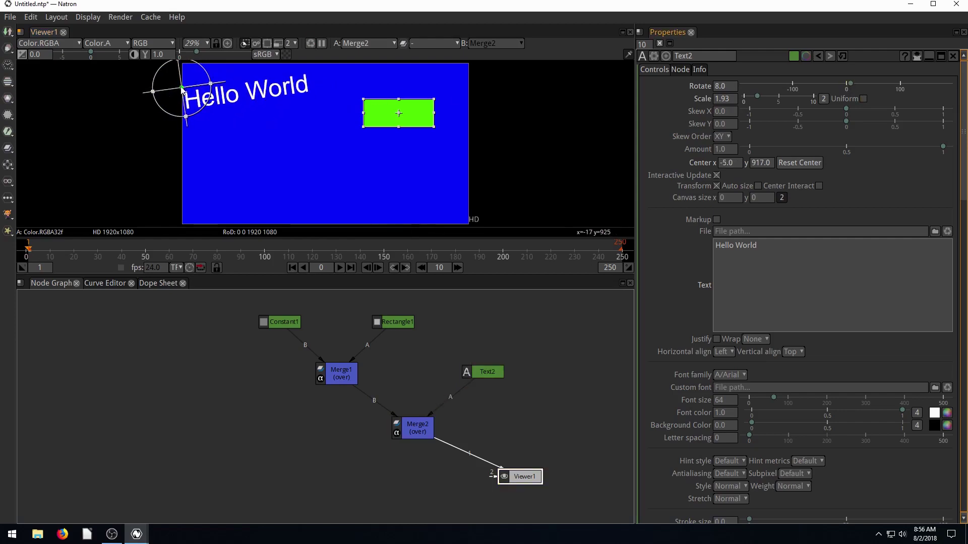
drag(182, 90, 199, 93)
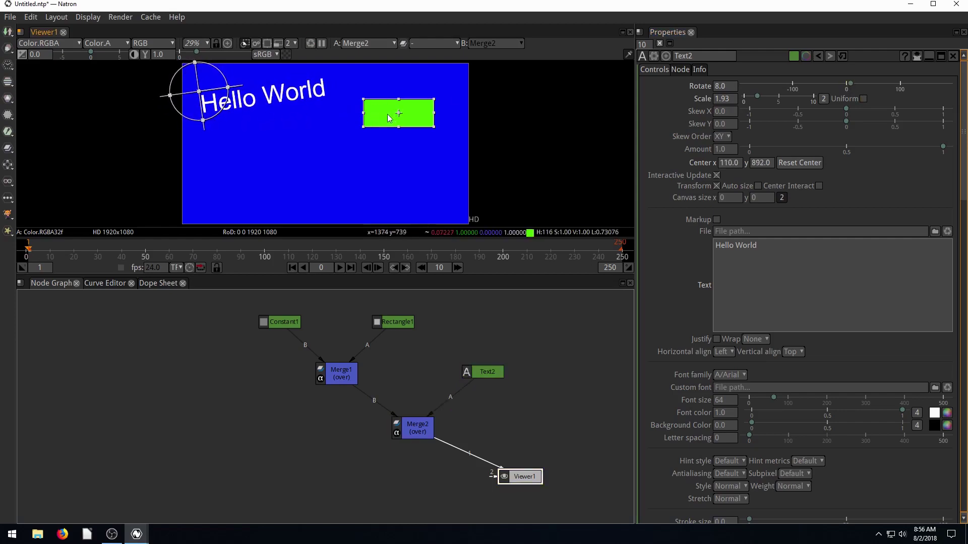
drag(401, 118, 419, 204)
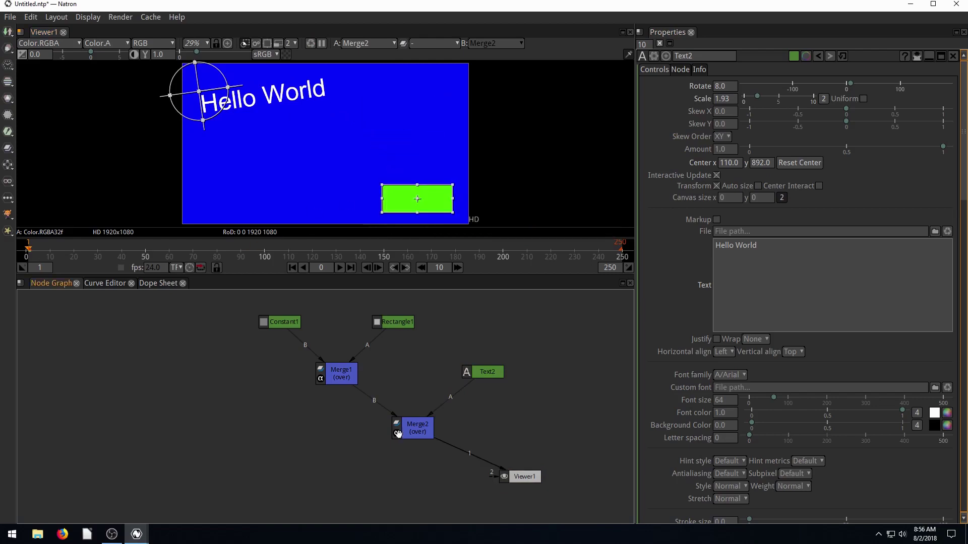
drag(523, 477, 539, 482)
Step: Compare the composite with and without blue Constant1, then delete it
click(233, 391)
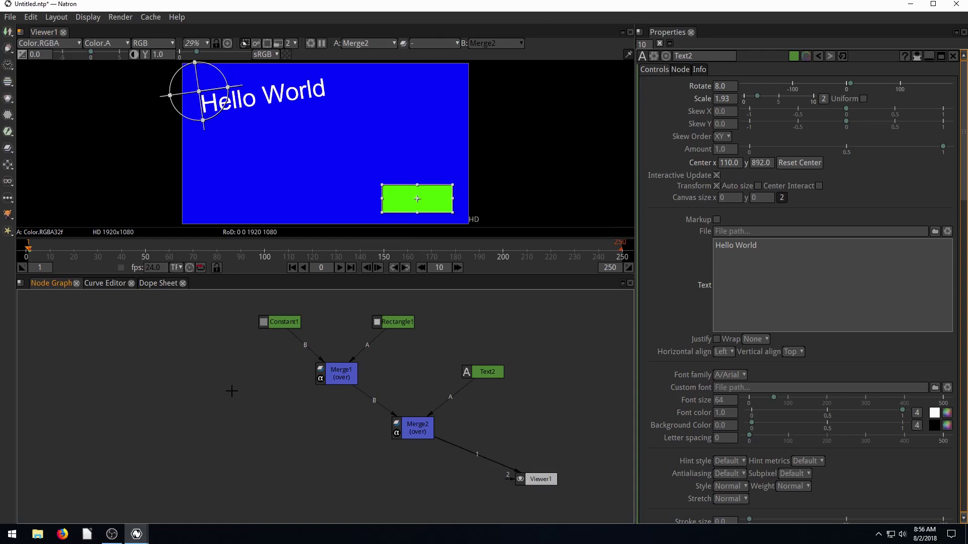
drag(278, 324, 262, 337)
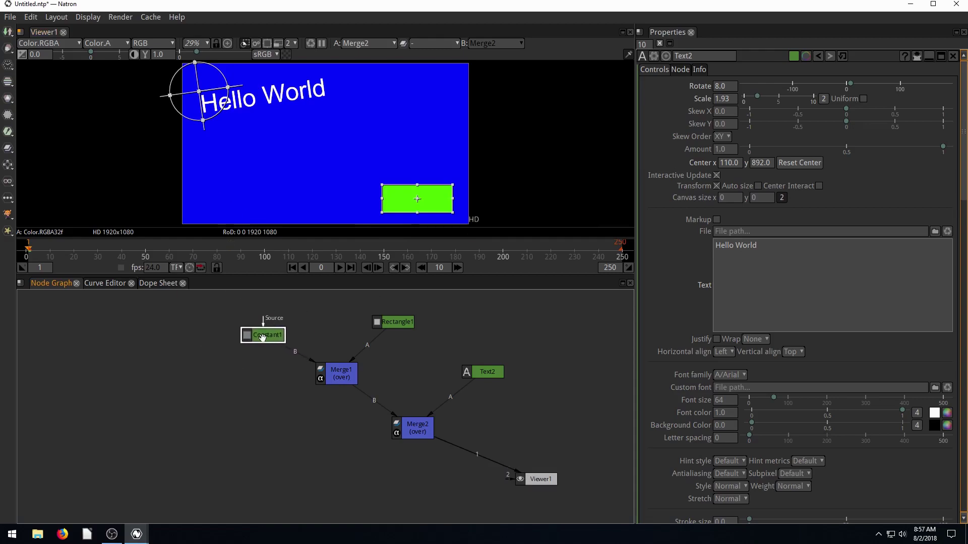
key(d)
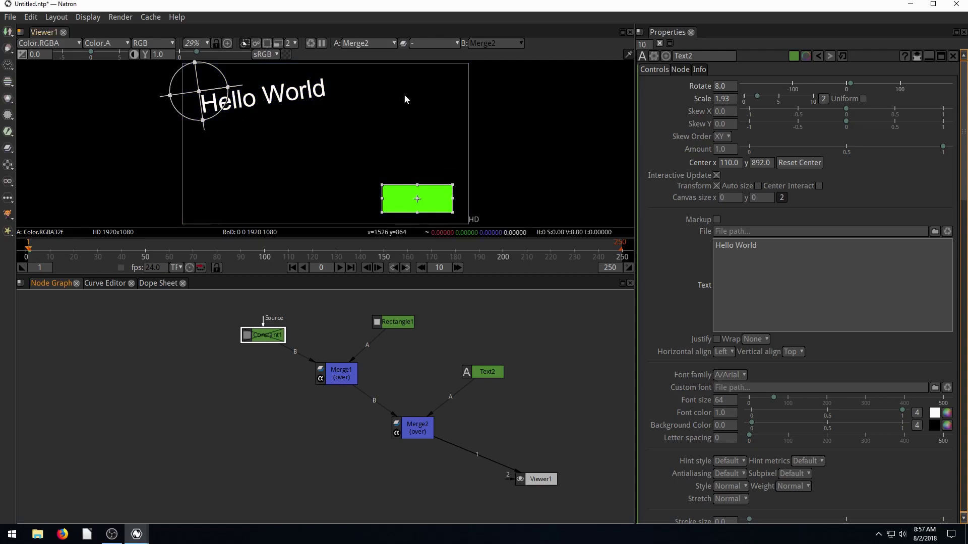
key(d)
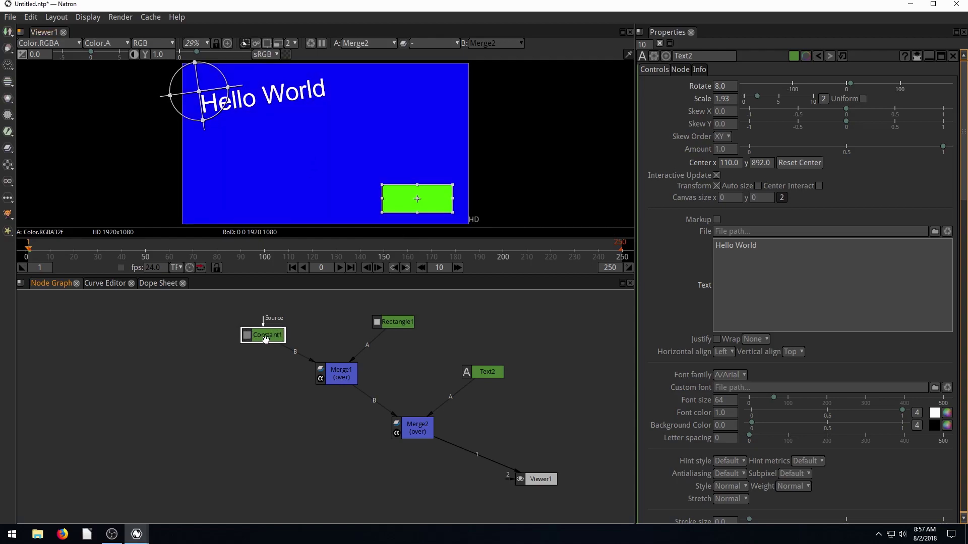
key(d)
key(d)
drag(266, 339, 249, 336)
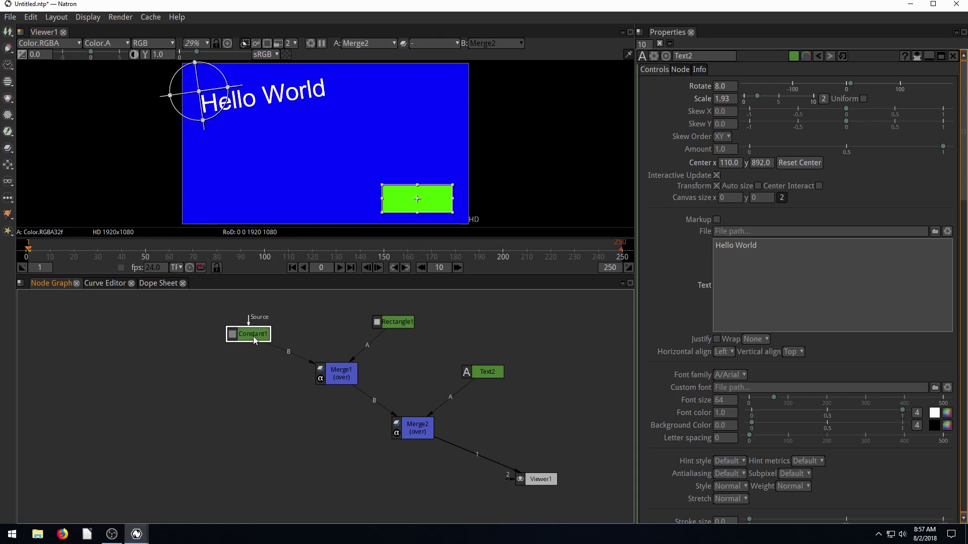
key(Delete)
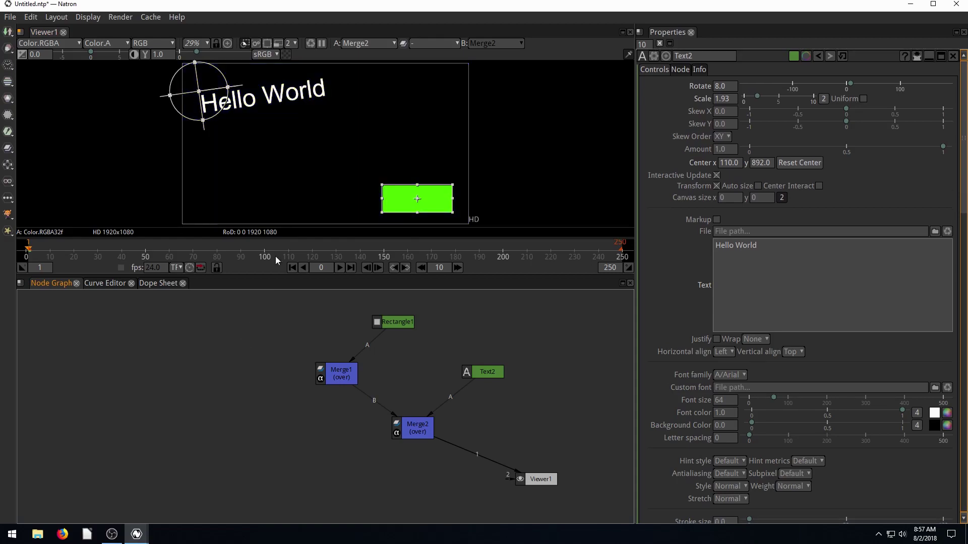
Step: Add a Noise generator and connect Noise1 to Merge1's background input
click(8, 49)
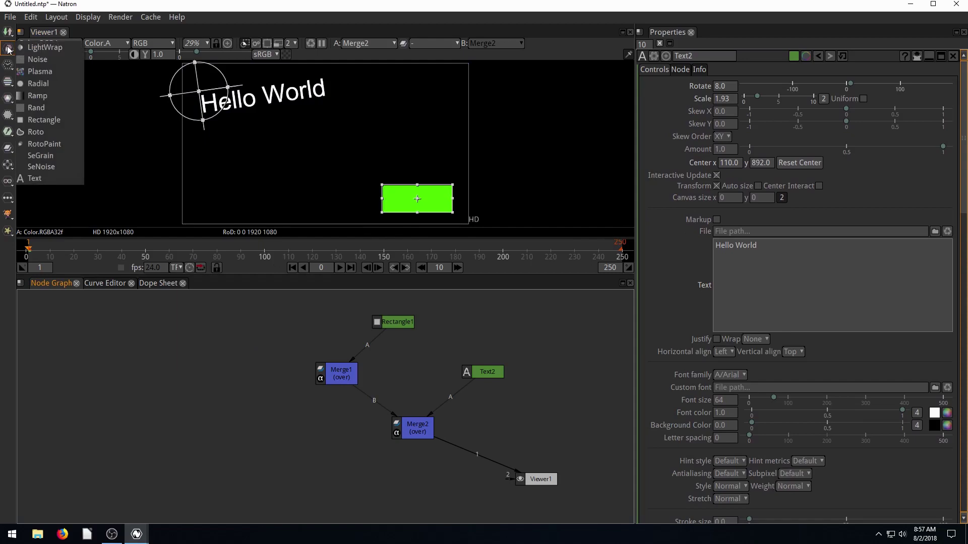
click(40, 60)
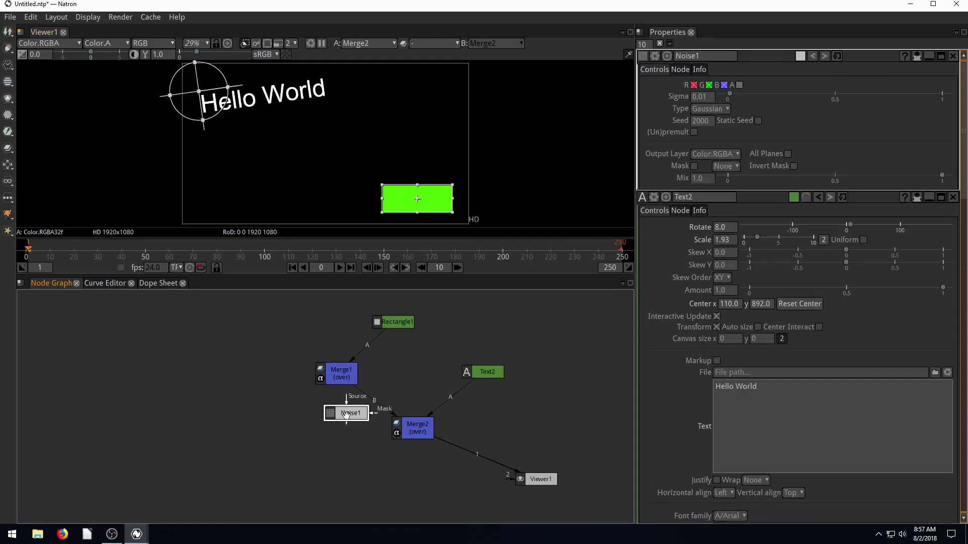
drag(347, 406, 212, 339)
click(328, 379)
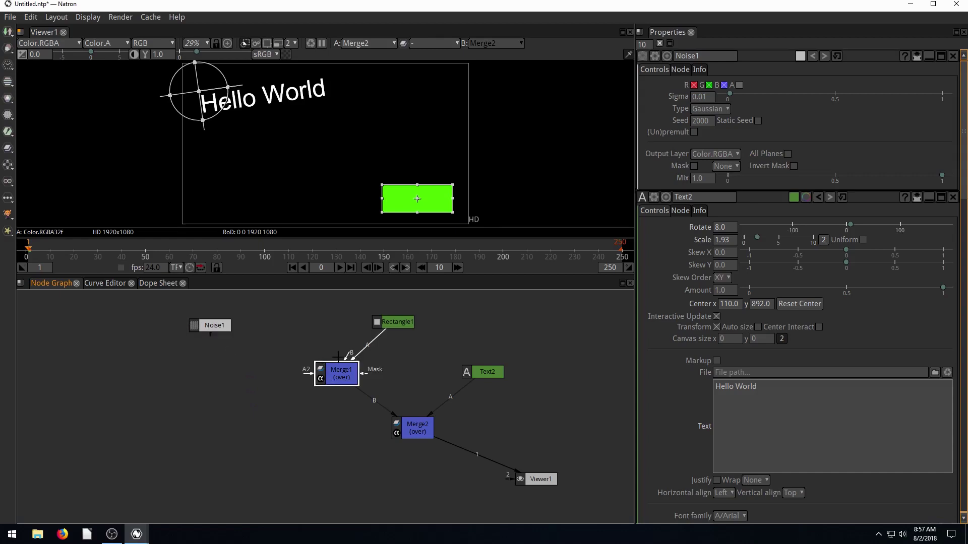
drag(302, 318, 239, 316)
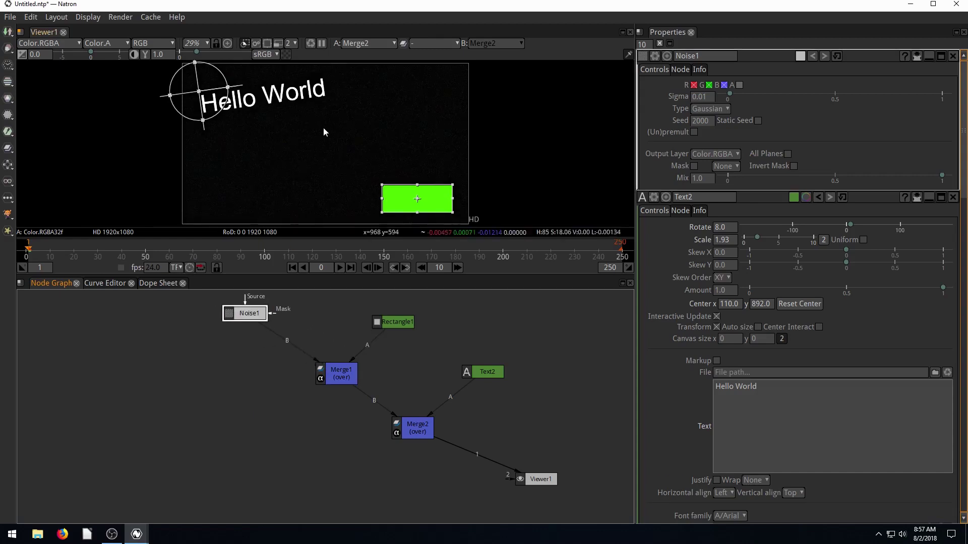
scroll(340, 137, up, 15)
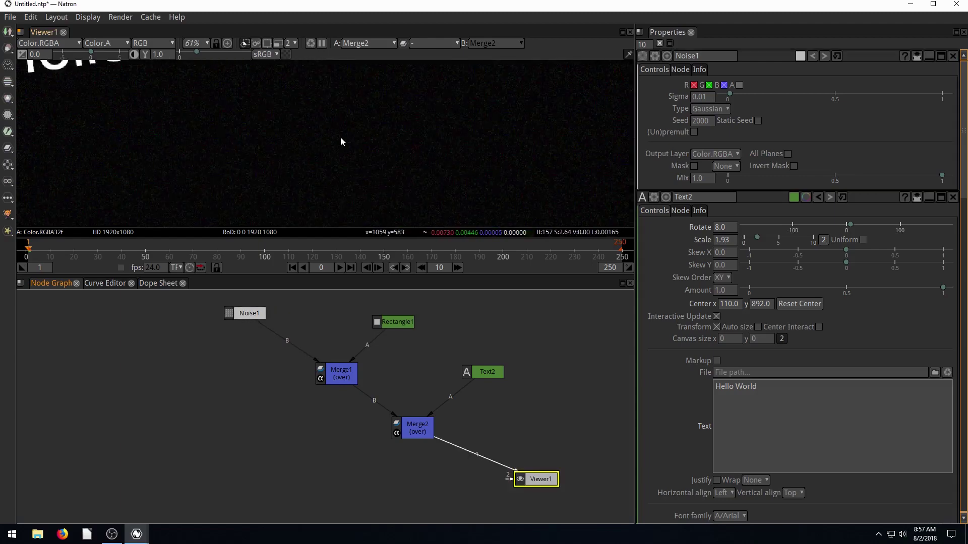
scroll(376, 143, down, 15)
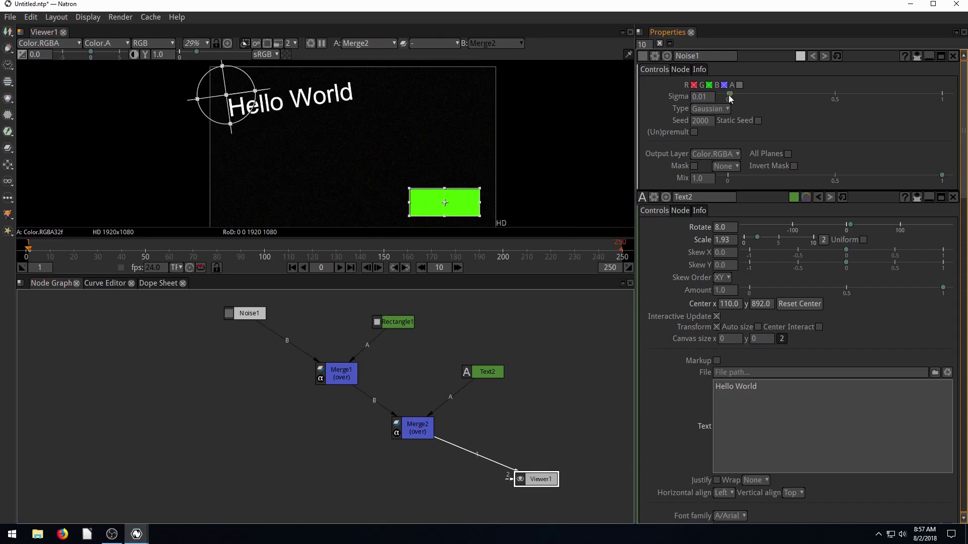
Step: Raise the noise Sigma and play back to watch the noise animate
drag(729, 95, 785, 98)
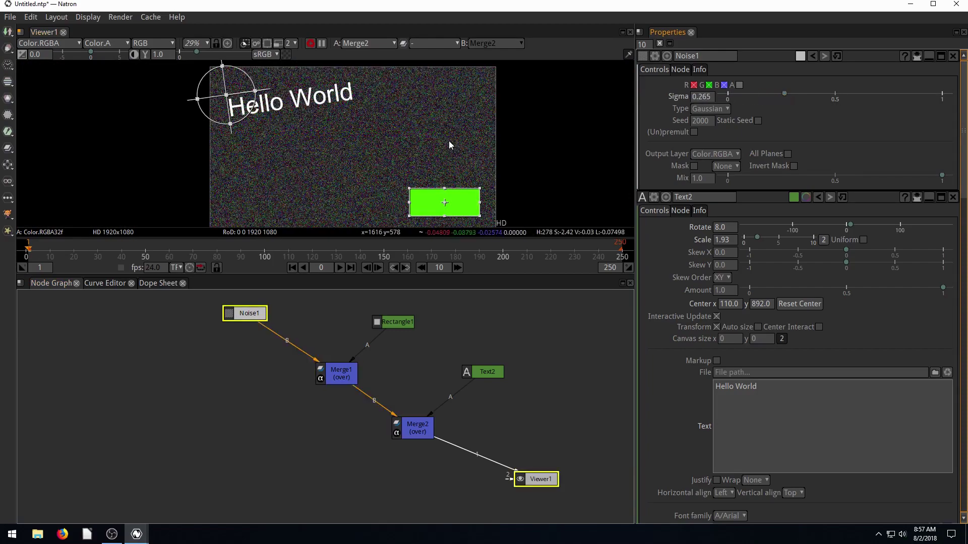
click(342, 268)
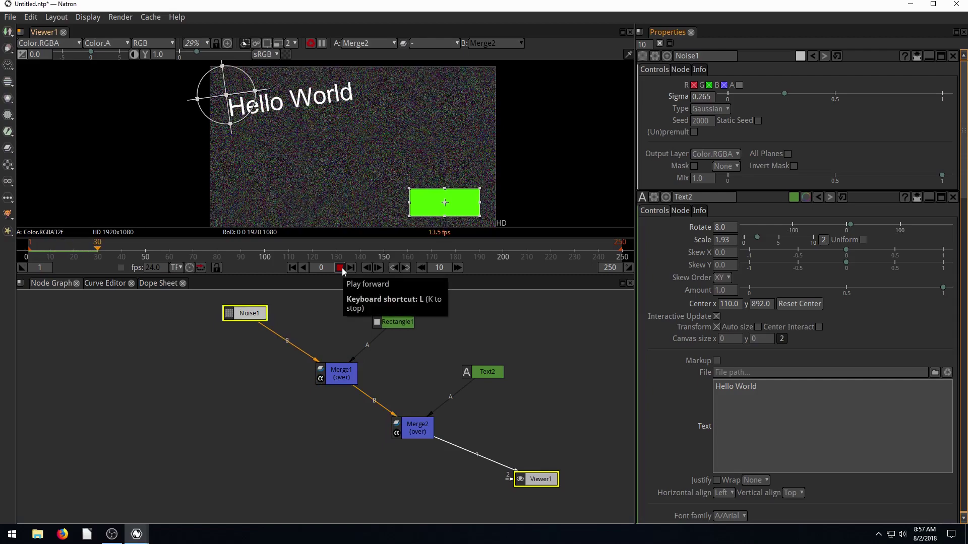
click(339, 267)
click(326, 191)
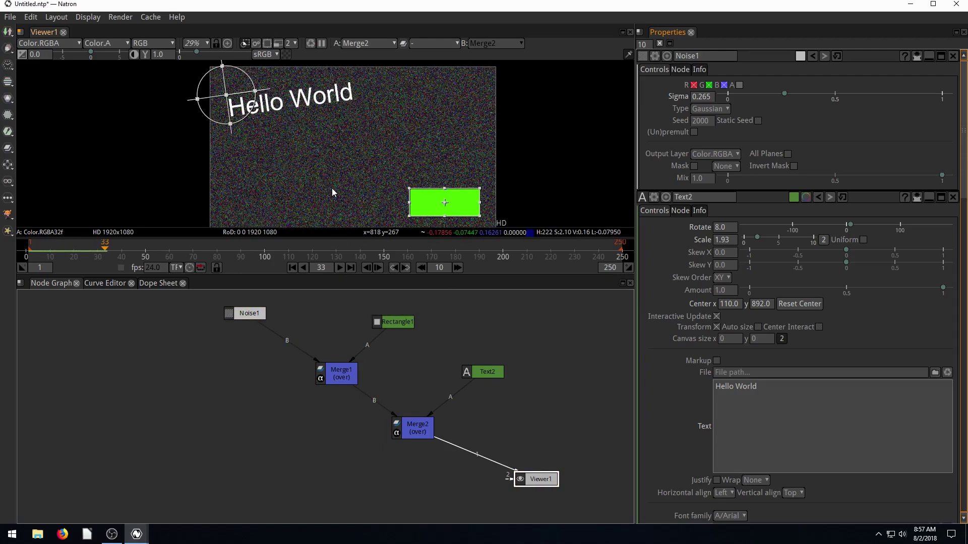
click(340, 268)
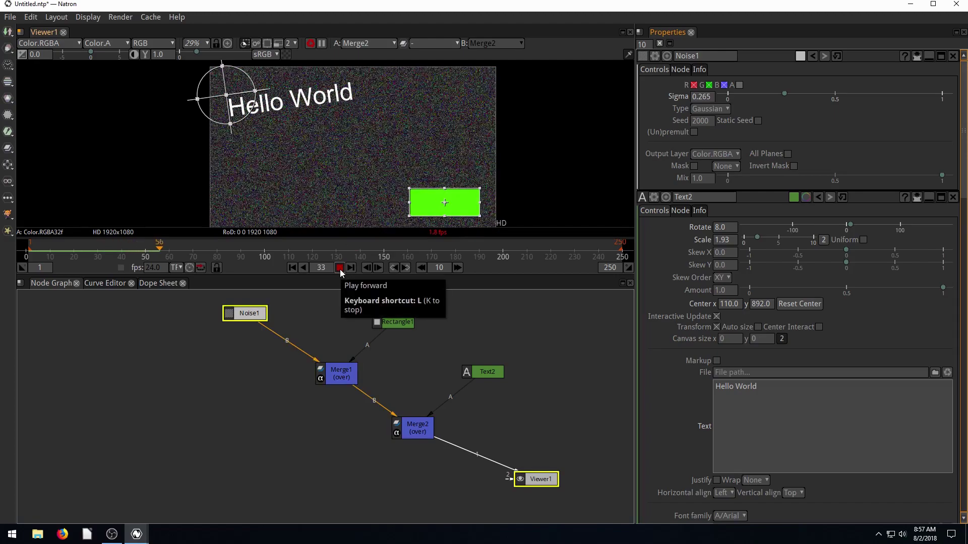
click(340, 268)
click(292, 268)
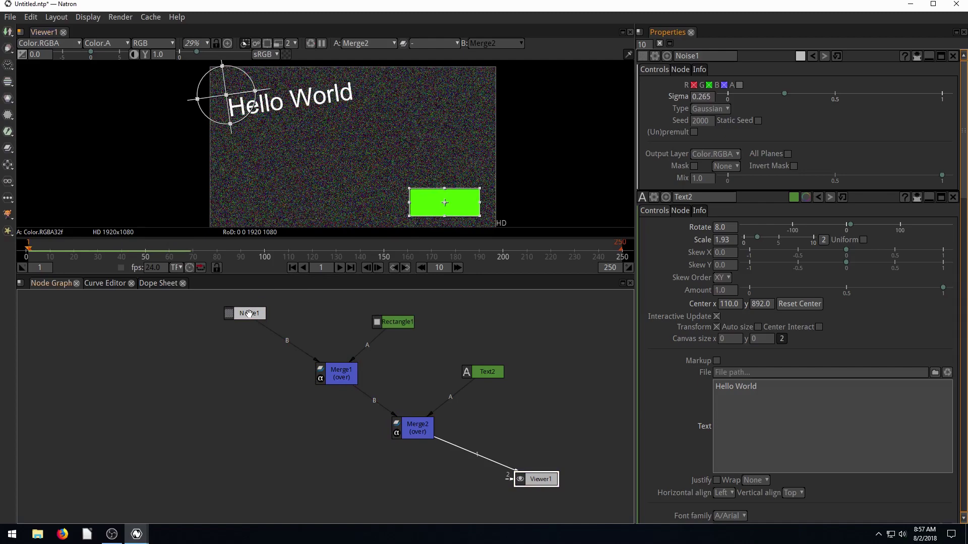
Step: Lower Sigma to about 0.197, then delete the Noise1 node
drag(248, 312, 267, 318)
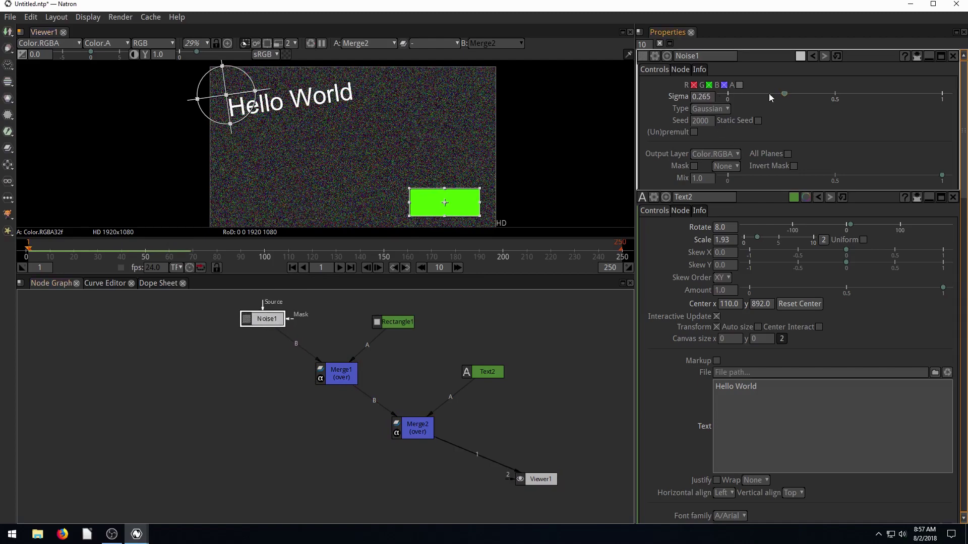
mouse_move(784, 95)
mouse_down()
mouse_move(755, 96)
mouse_move(772, 96)
mouse_up()
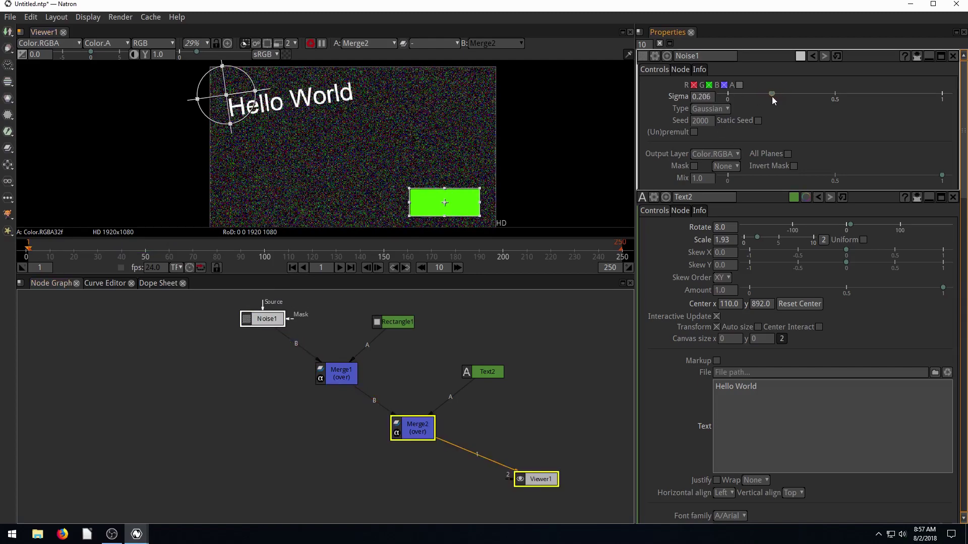
click(266, 323)
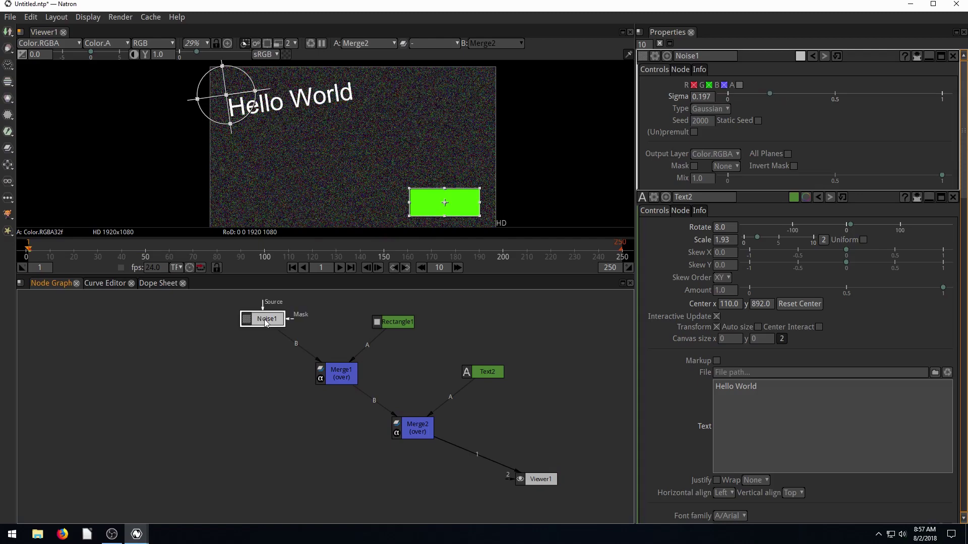
key(Delete)
Step: Add a Plasma generator as Merge1's background input and preview it
click(6, 49)
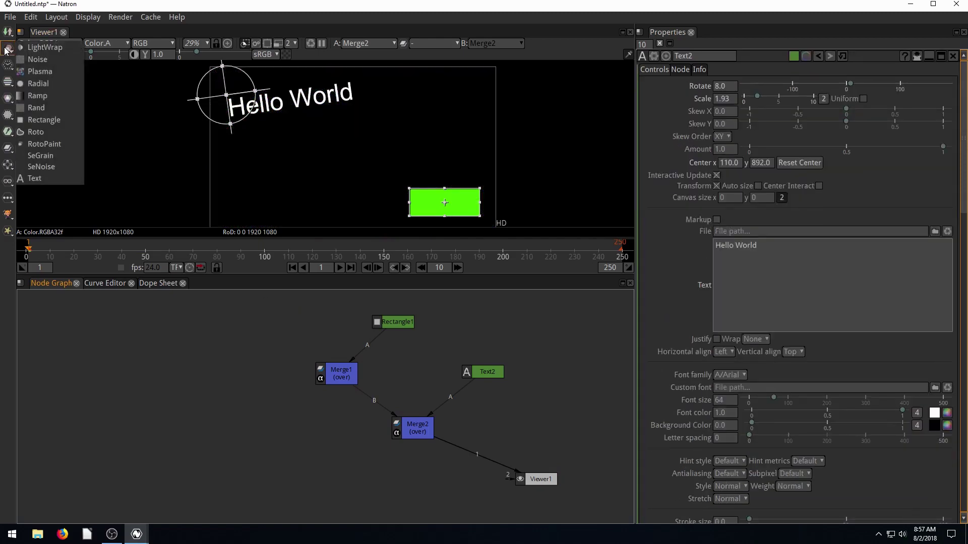
click(41, 73)
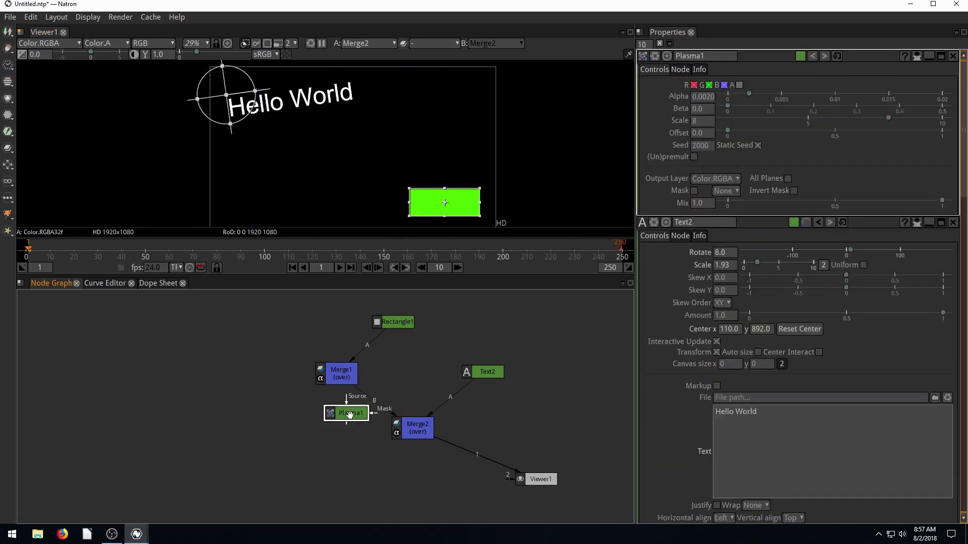
drag(349, 414, 315, 365)
drag(252, 325, 263, 324)
drag(338, 371, 325, 381)
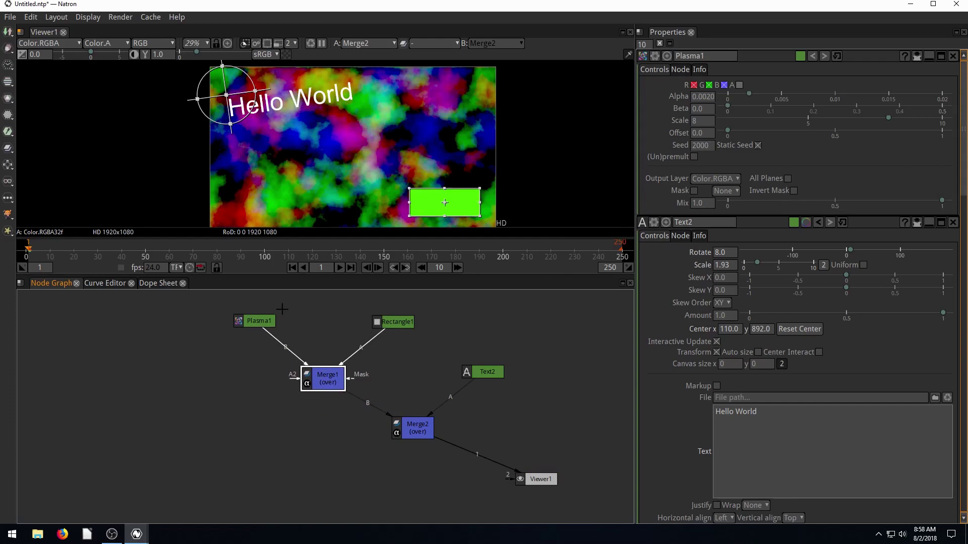
click(341, 269)
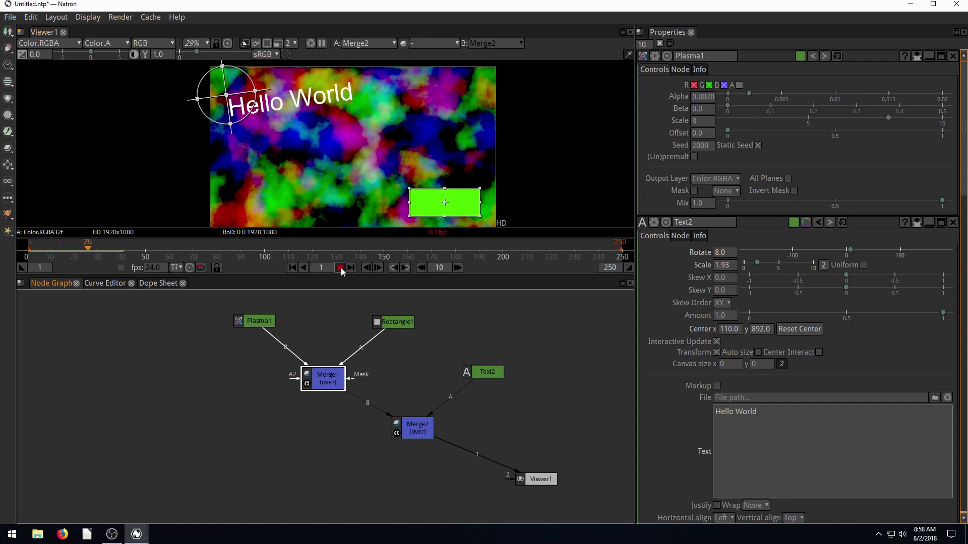
key(k)
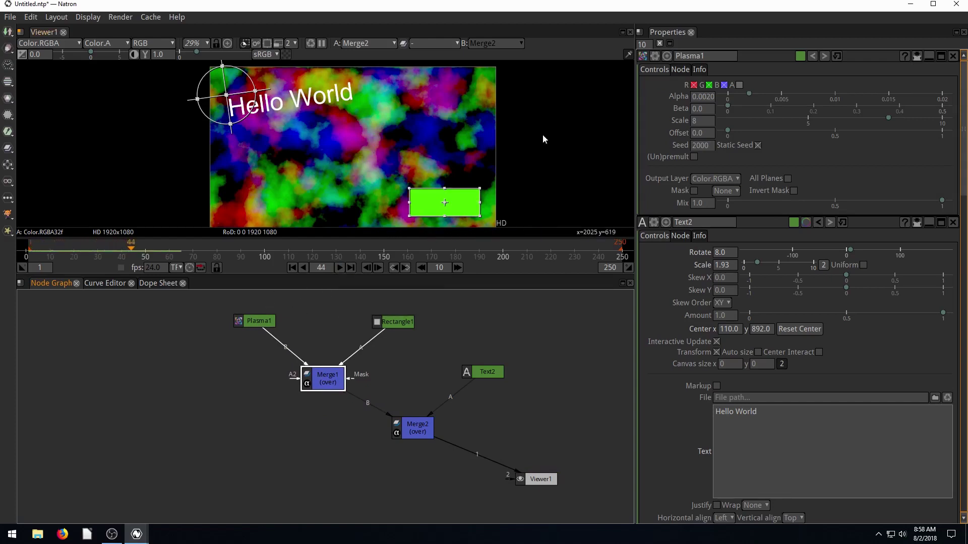
Step: Animate the plasma seed, adjust Alpha to 0.0033, and raise Scale to 9
click(670, 165)
click(758, 145)
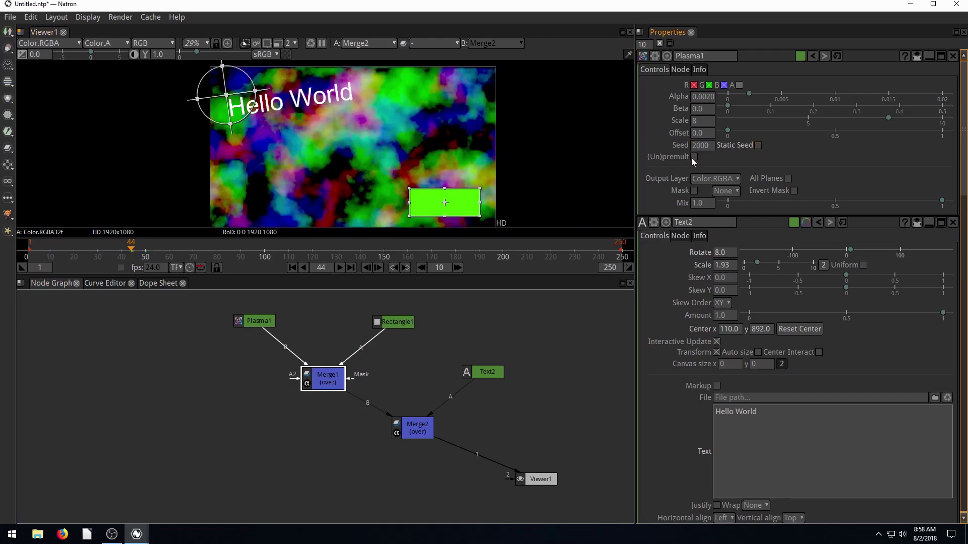
click(339, 269)
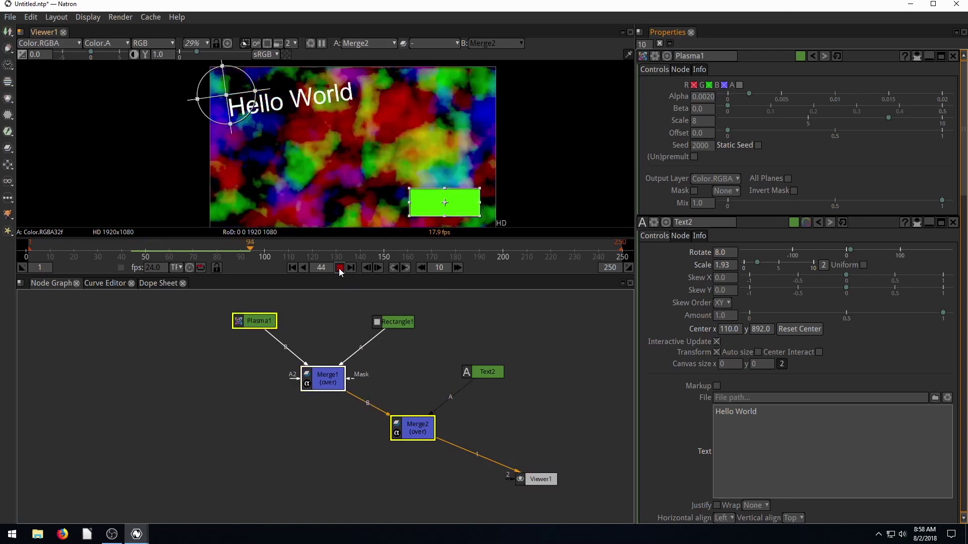
click(339, 268)
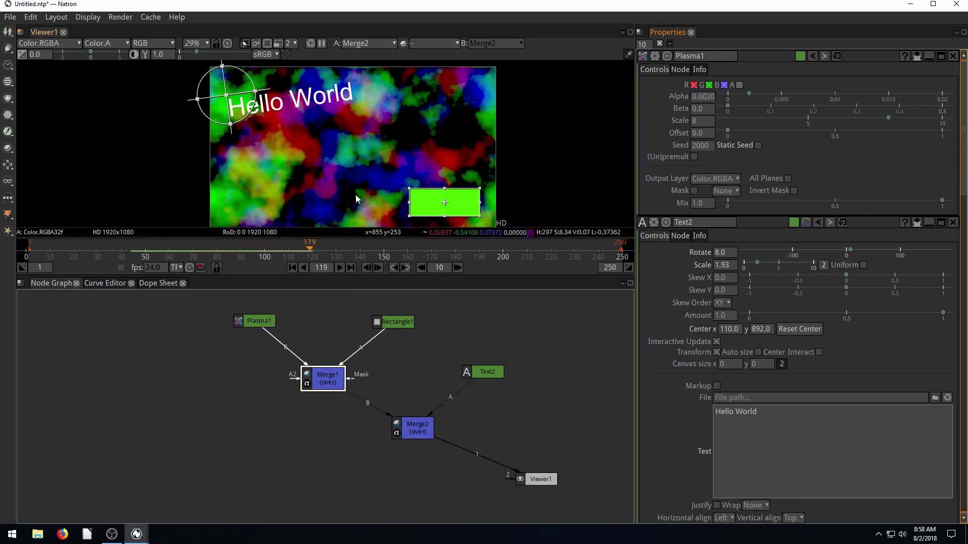
drag(749, 98, 731, 109)
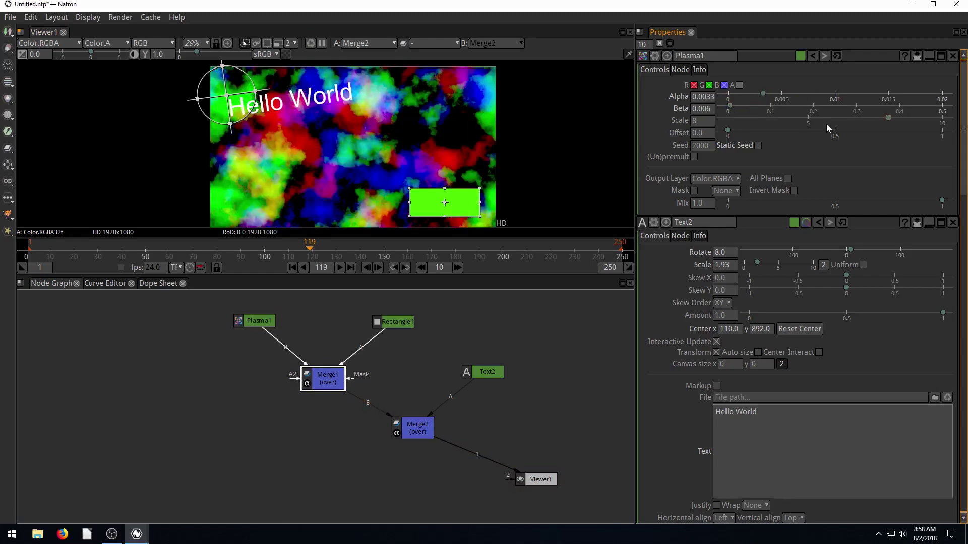
drag(883, 117, 907, 120)
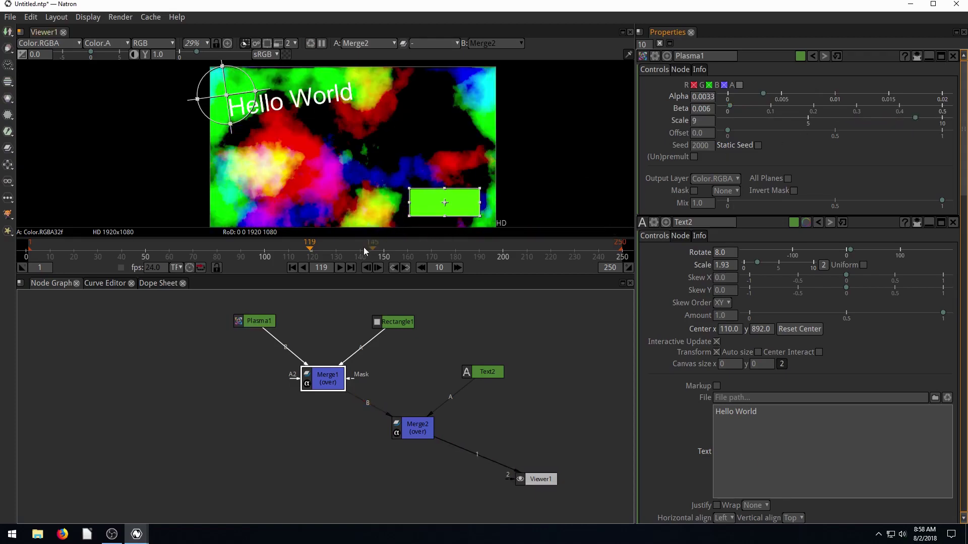
click(341, 268)
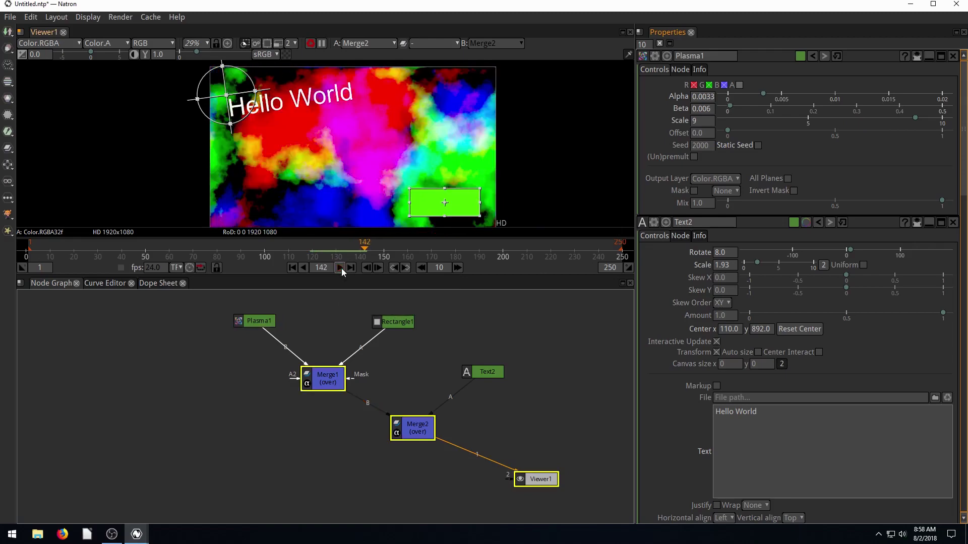
click(254, 324)
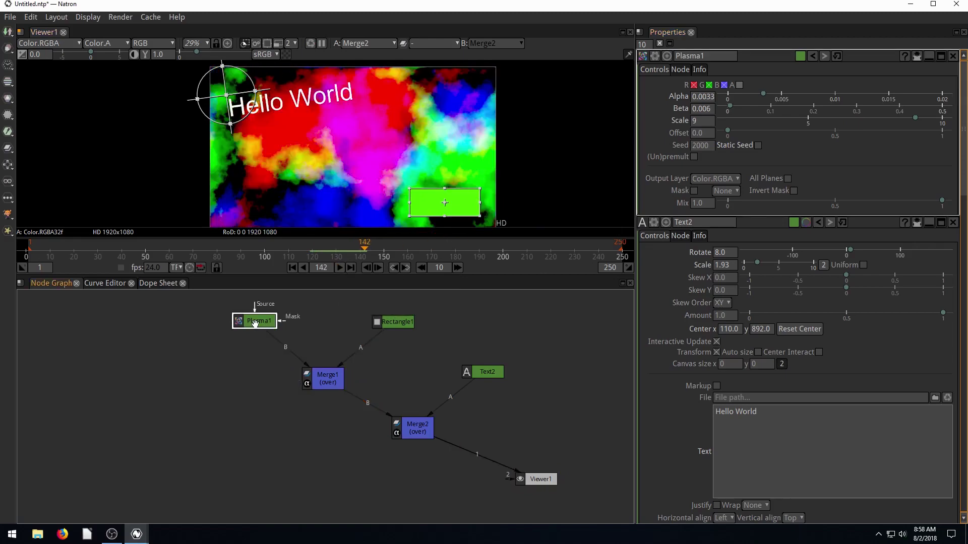
Step: Delete Plasma1 and add a Radial generator feeding Merge1's background input
key(Delete)
click(9, 51)
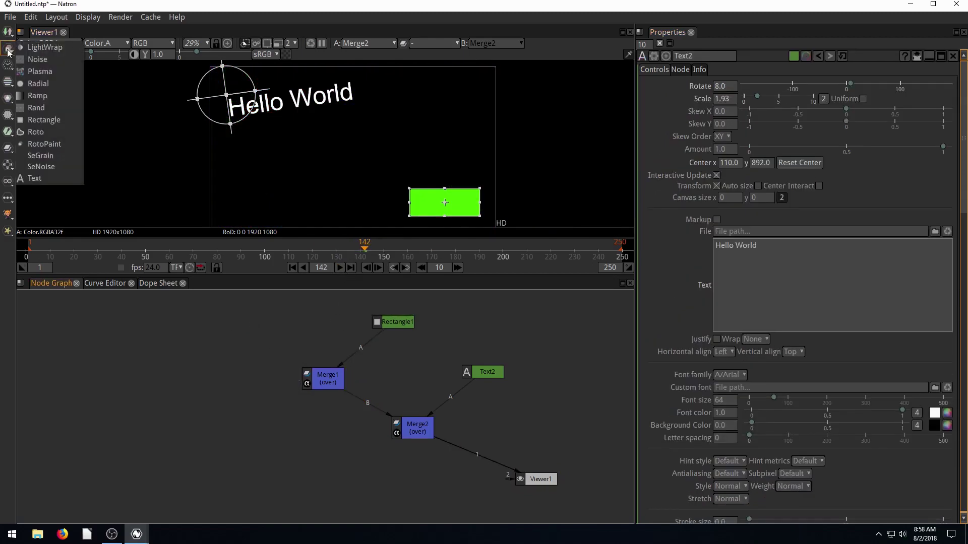
click(40, 84)
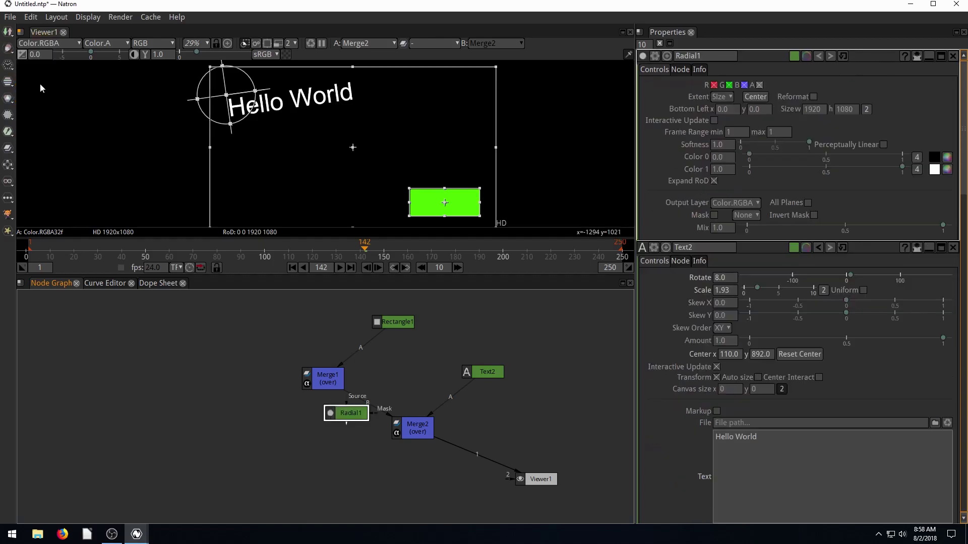
drag(333, 398, 325, 379)
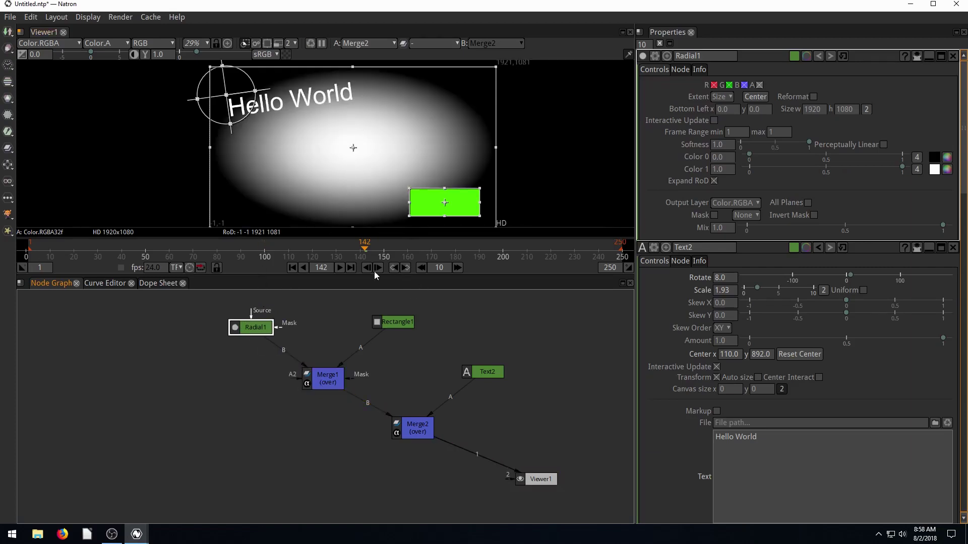
Step: Preview the white radial gradient from frame 1, then start editing Radial1's Color 0
click(340, 267)
click(341, 267)
click(292, 267)
click(339, 267)
click(339, 267)
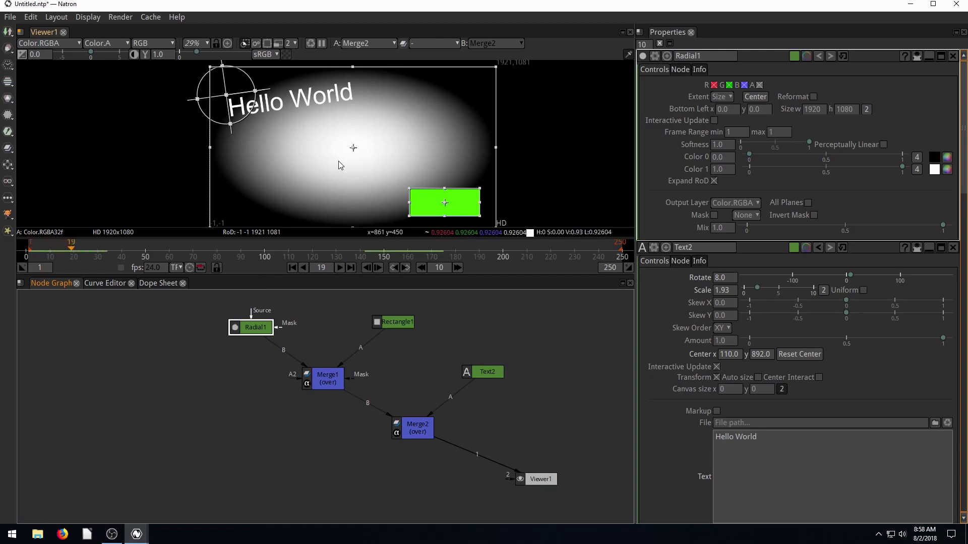
drag(246, 334, 249, 334)
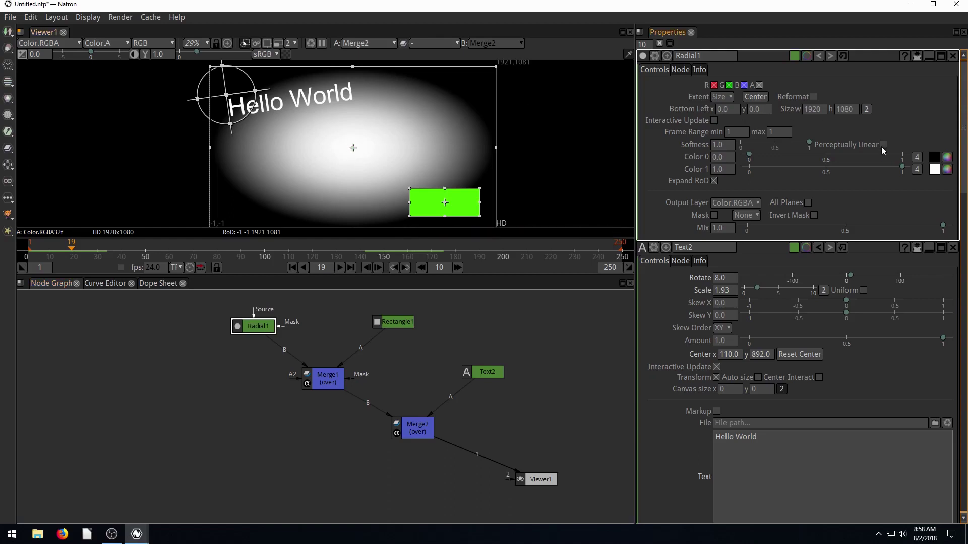
click(935, 160)
Step: Try several colours for Radial1's Color 0, settling on pure red
drag(558, 237, 595, 185)
click(577, 352)
click(947, 158)
click(579, 218)
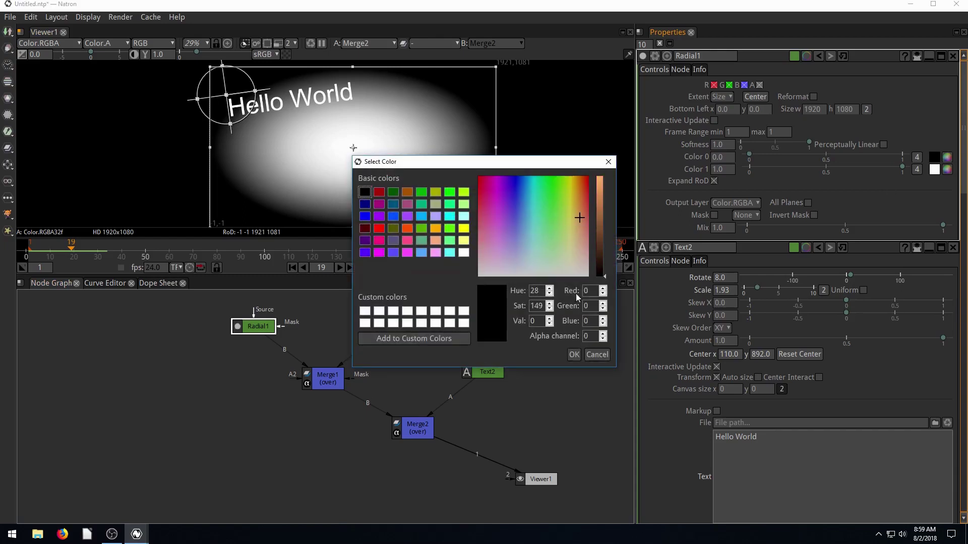
click(596, 355)
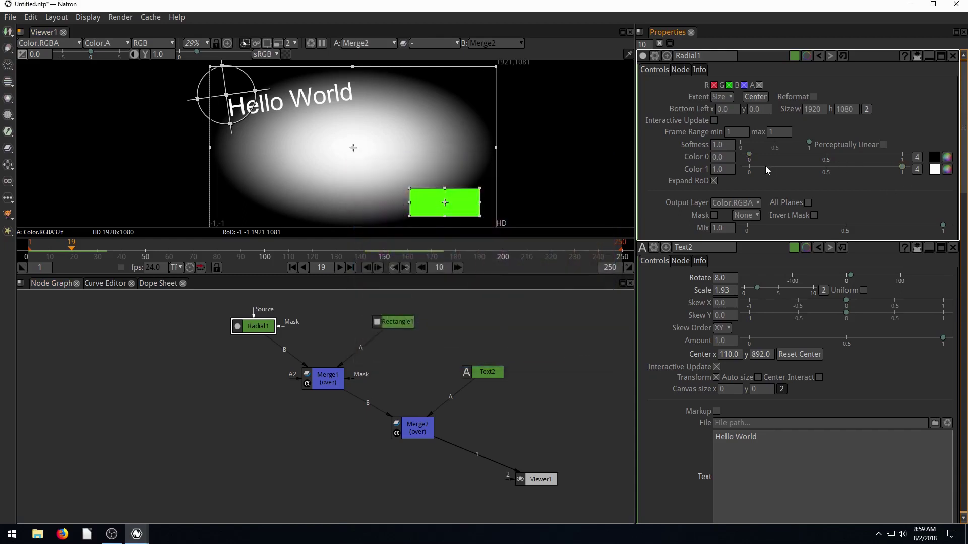
drag(749, 156, 915, 157)
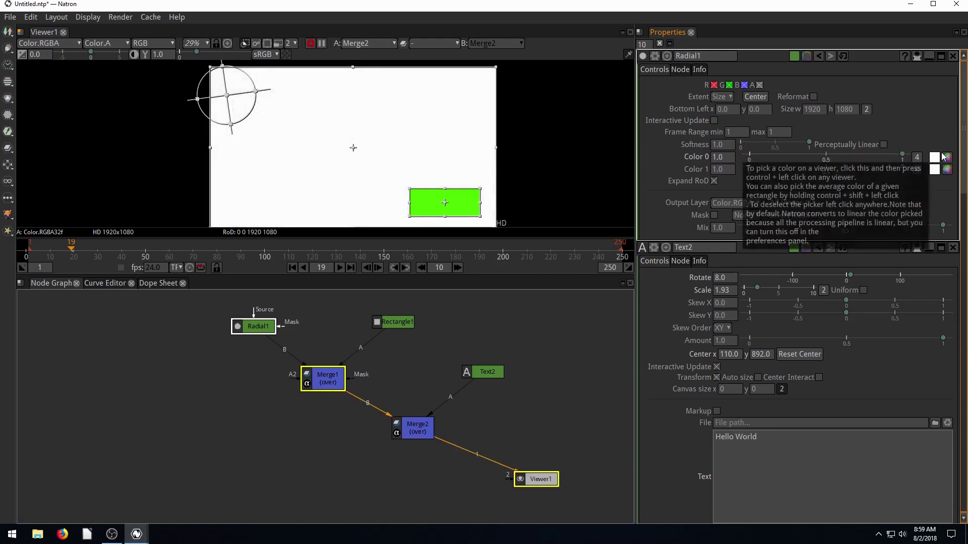
click(948, 158)
click(587, 178)
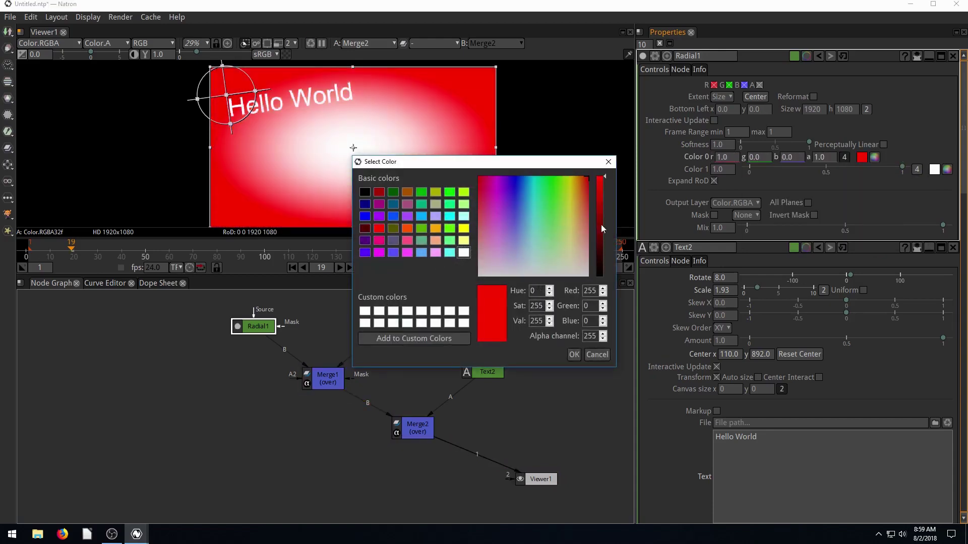
click(574, 355)
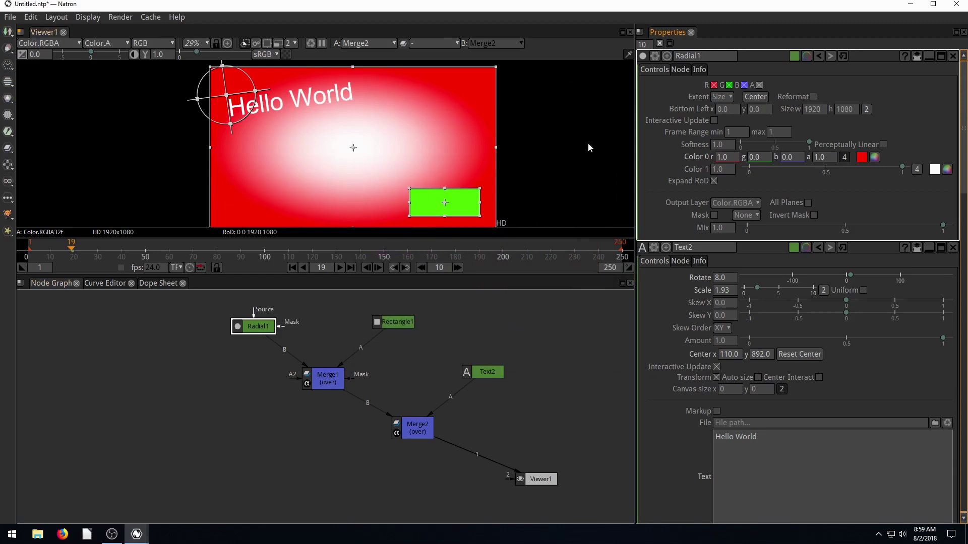
Step: Shift the radial gradient down-left and change Color 0 to light green
mouse_move(354, 151)
mouse_down()
mouse_move(329, 158)
mouse_move(324, 180)
mouse_move(356, 154)
mouse_up()
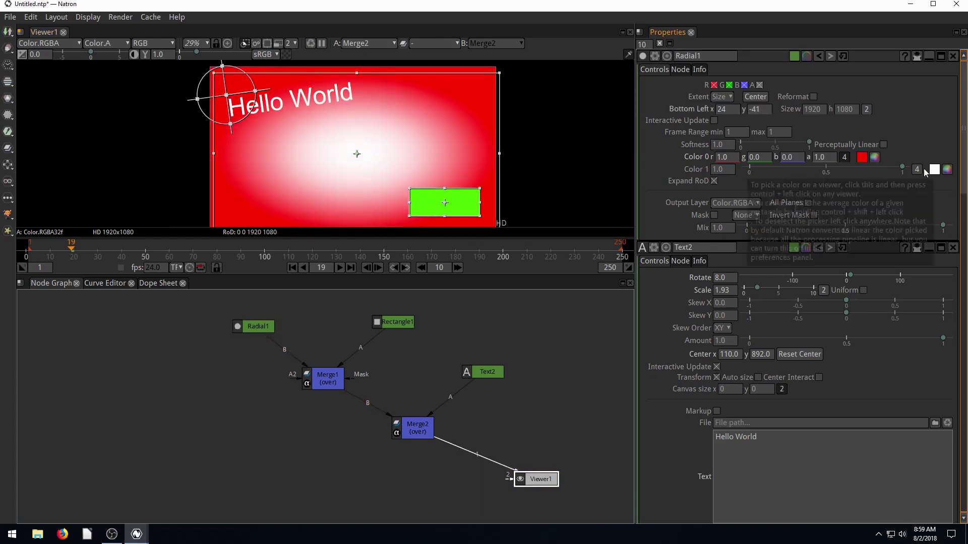
click(875, 158)
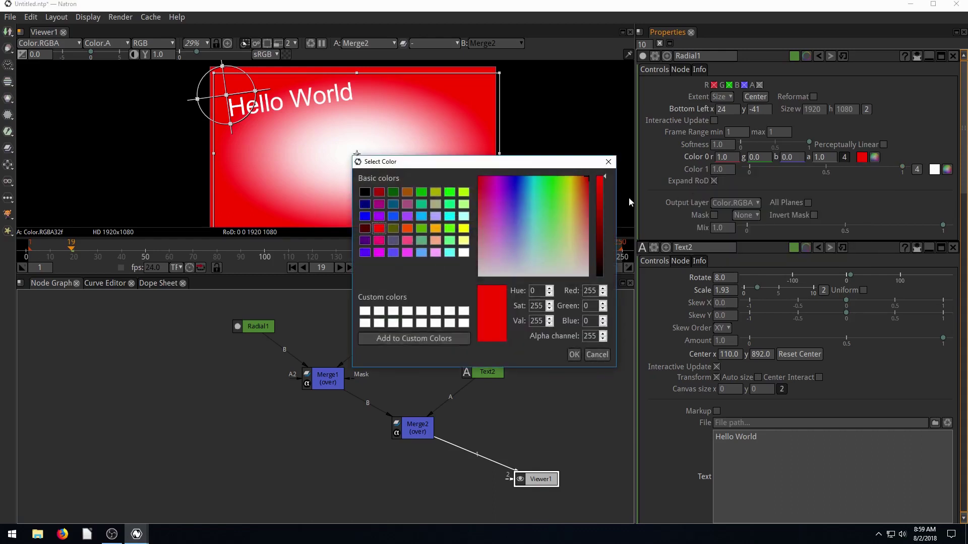
mouse_move(551, 244)
mouse_down()
mouse_move(552, 189)
mouse_move(551, 225)
mouse_up()
click(574, 355)
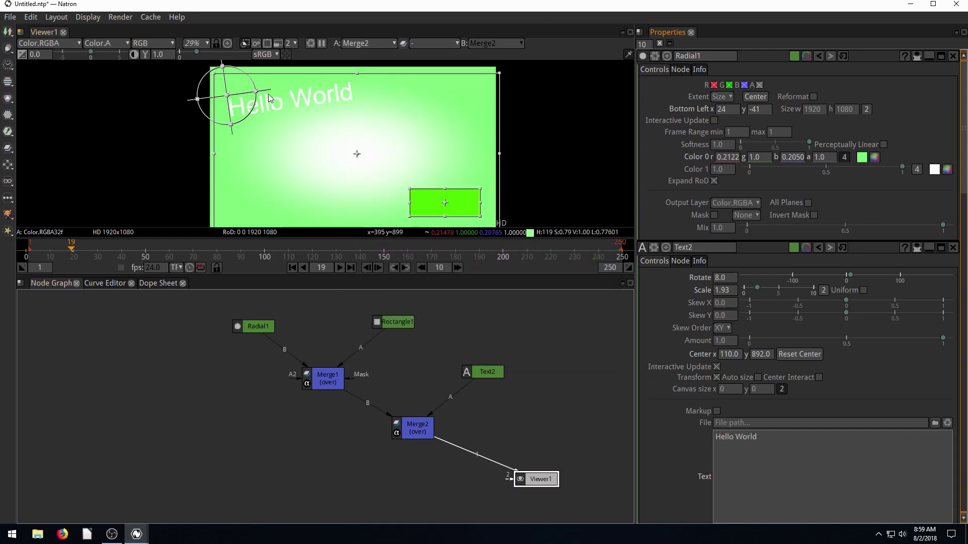
Step: Make the Text2 'Hello World' font colour blue
click(478, 372)
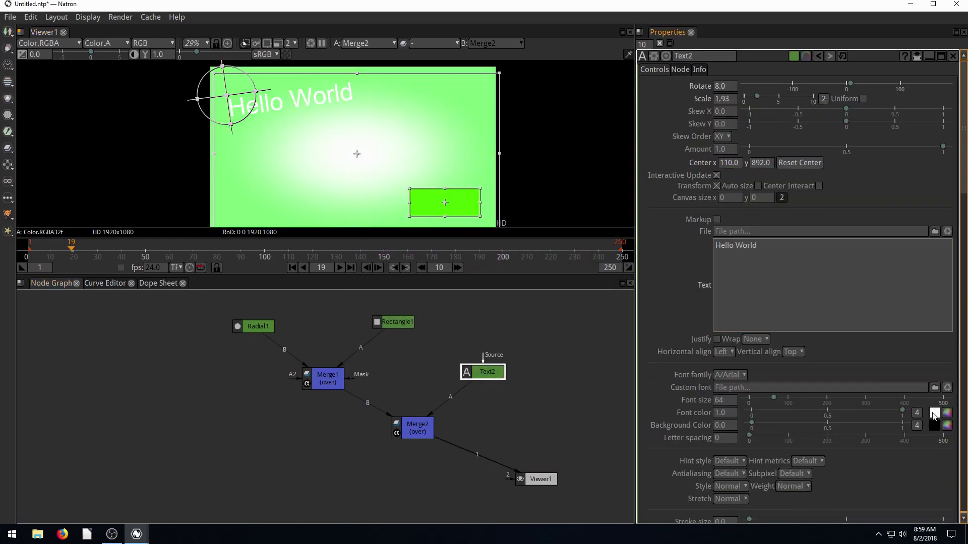
click(948, 414)
drag(554, 252, 512, 186)
click(572, 357)
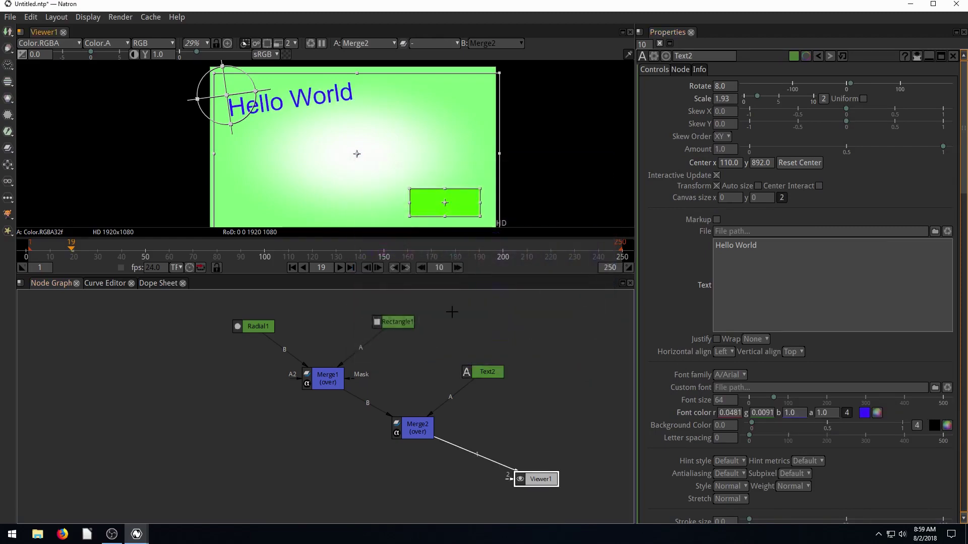
Step: Colour Rectangle1 red and move it up-left toward the frame centre
click(394, 322)
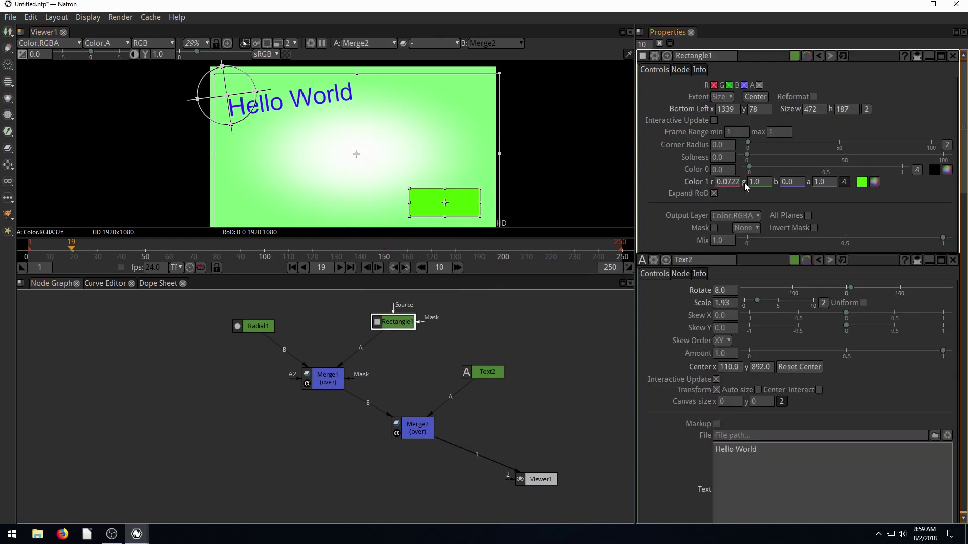
click(862, 182)
click(513, 178)
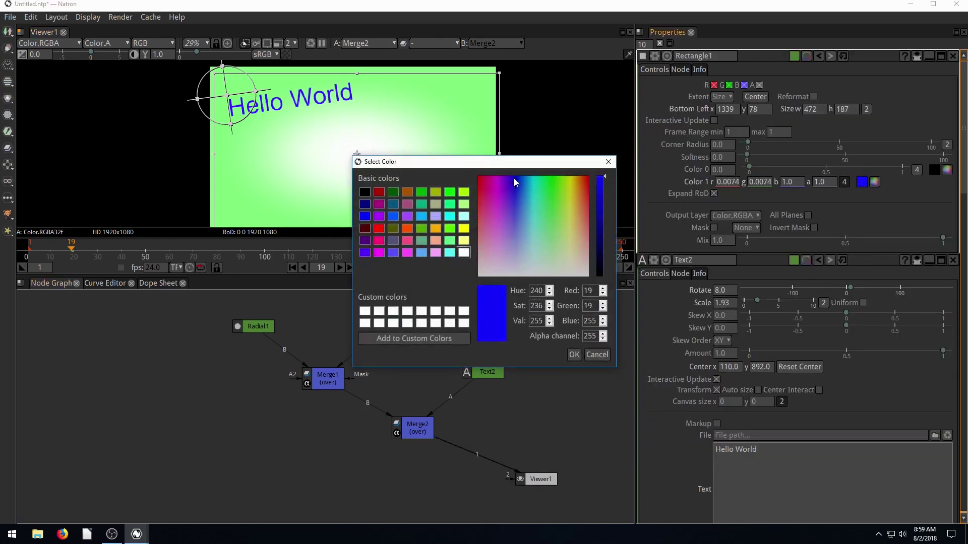
drag(512, 177, 471, 179)
click(576, 355)
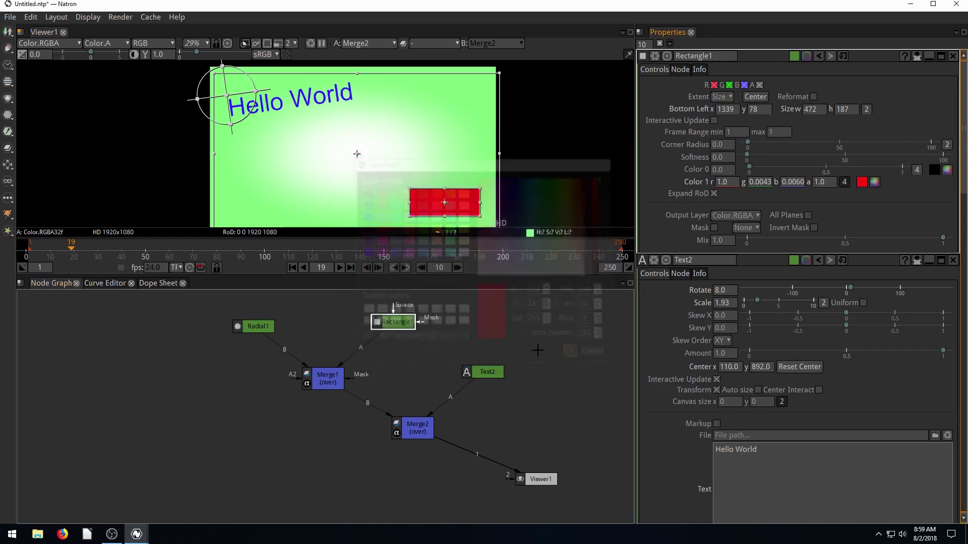
click(216, 348)
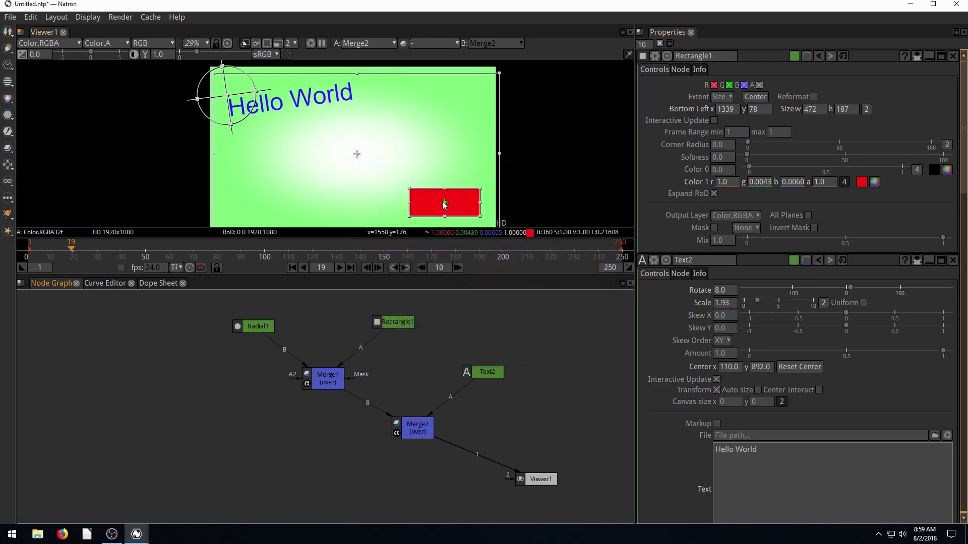
drag(444, 204, 383, 181)
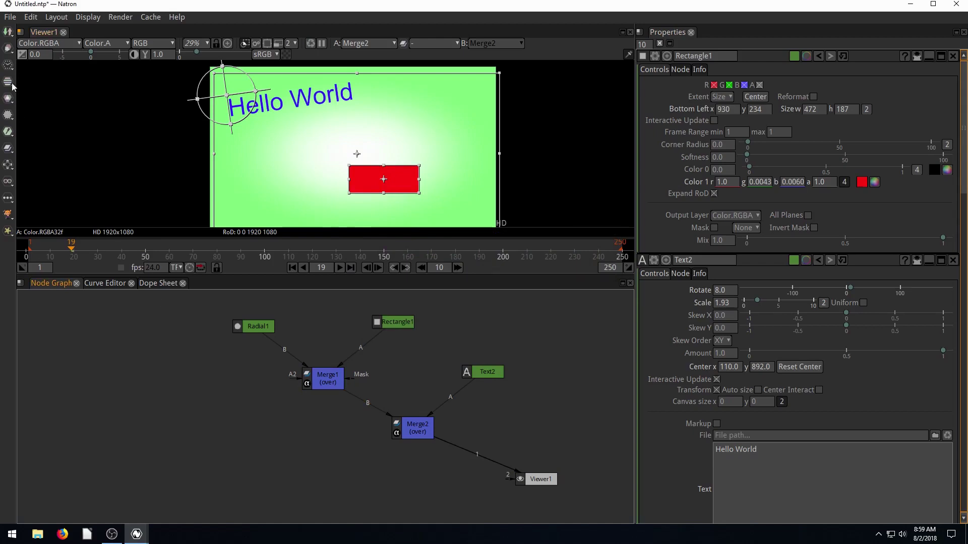
Step: Delete Radial1 and add a Ramp generator as Merge1's background
click(10, 49)
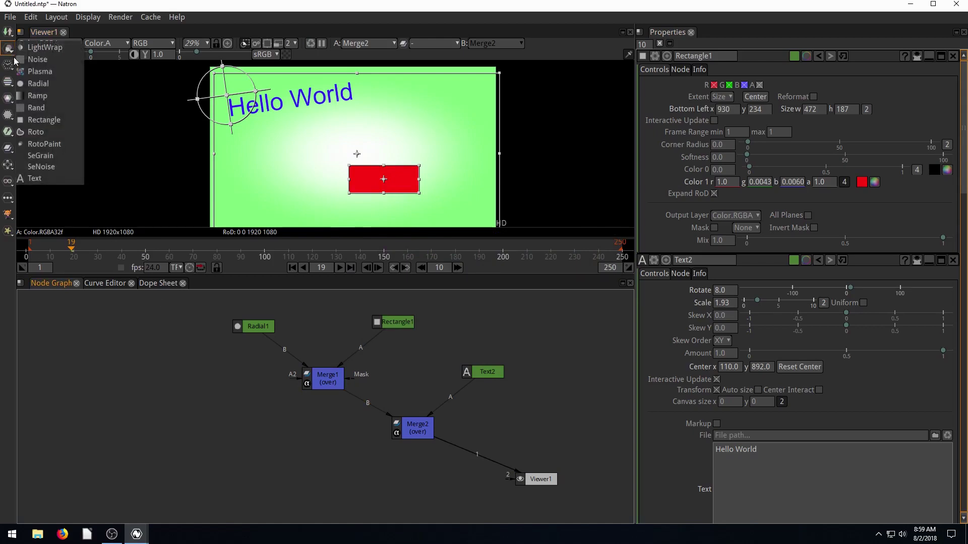
click(195, 343)
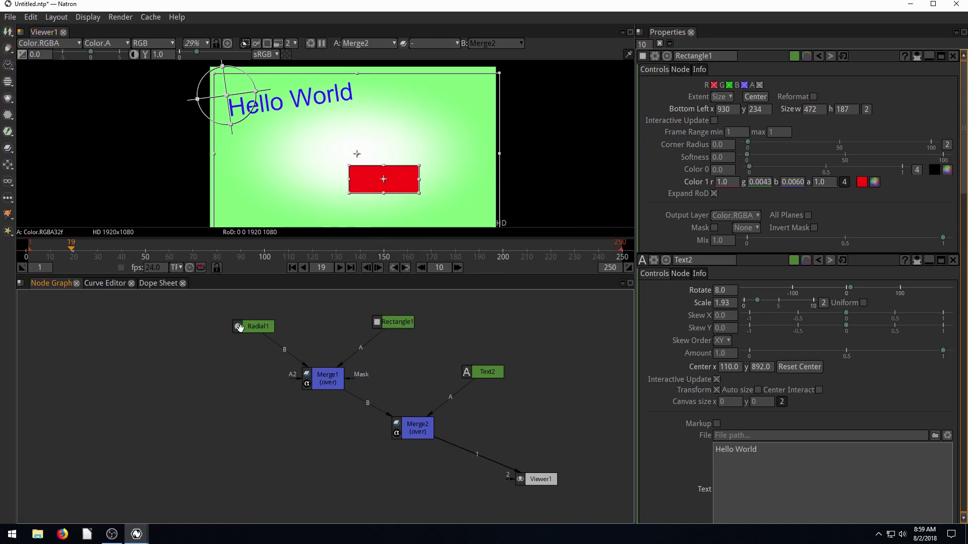
click(240, 328)
key(Delete)
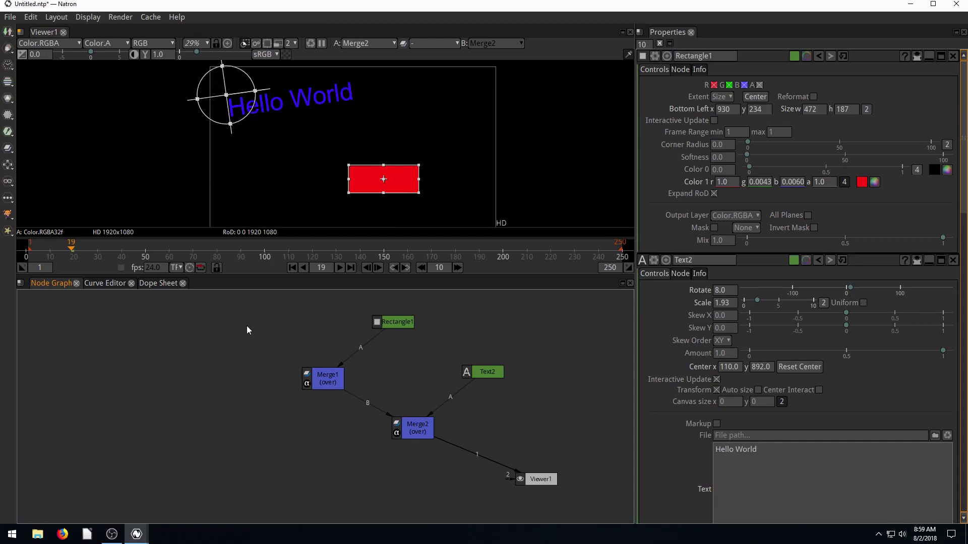
click(8, 82)
mouse_move(8, 48)
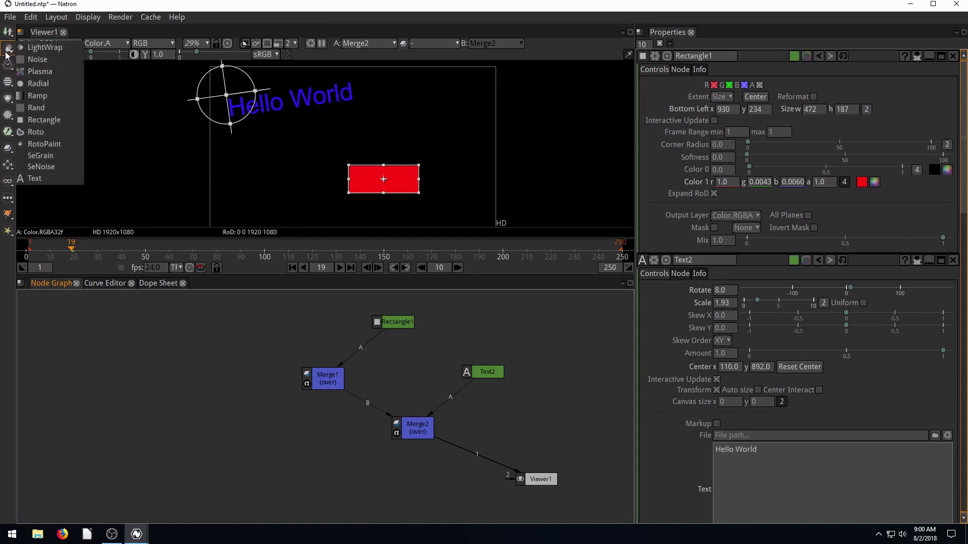
click(37, 96)
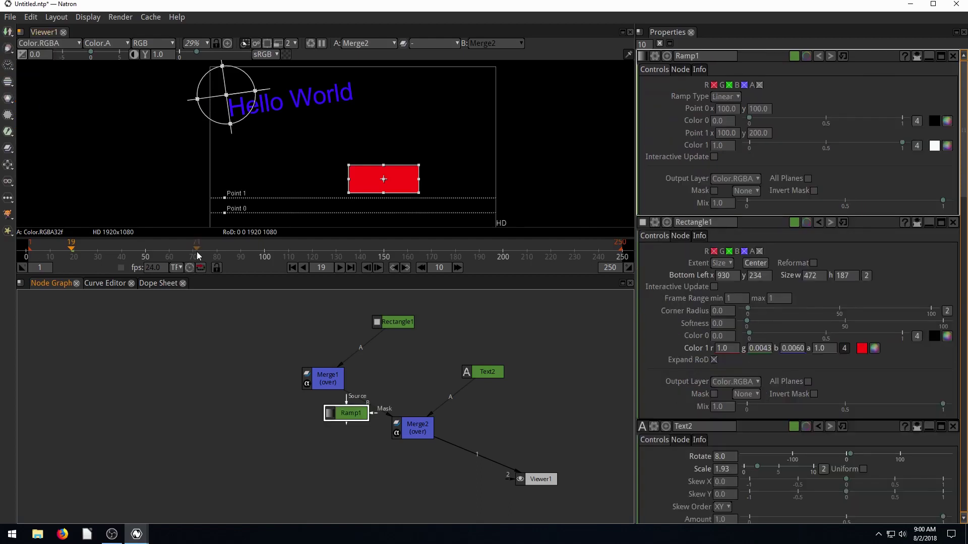
drag(352, 417, 321, 383)
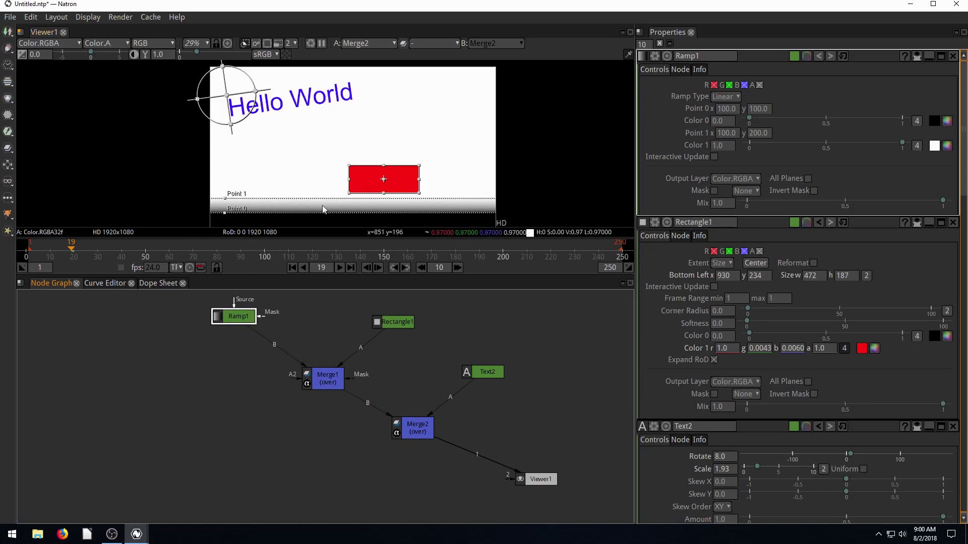
Step: Reposition the ramp's start and end points so it runs left to right
drag(225, 199, 226, 150)
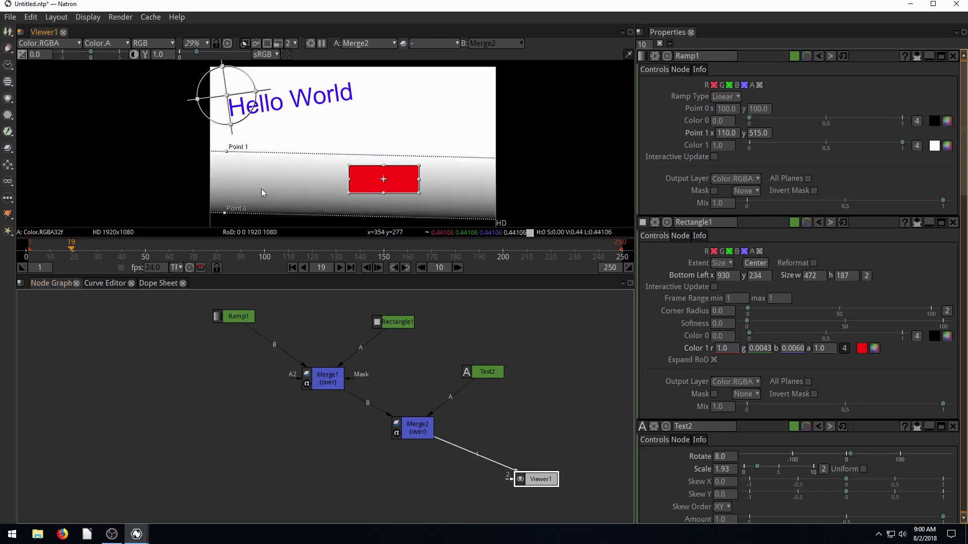
mouse_move(225, 212)
mouse_down()
mouse_move(225, 184)
mouse_move(213, 192)
mouse_move(236, 177)
mouse_move(225, 182)
mouse_move(227, 160)
mouse_move(228, 208)
mouse_up()
drag(230, 134, 306, 181)
drag(227, 206, 462, 169)
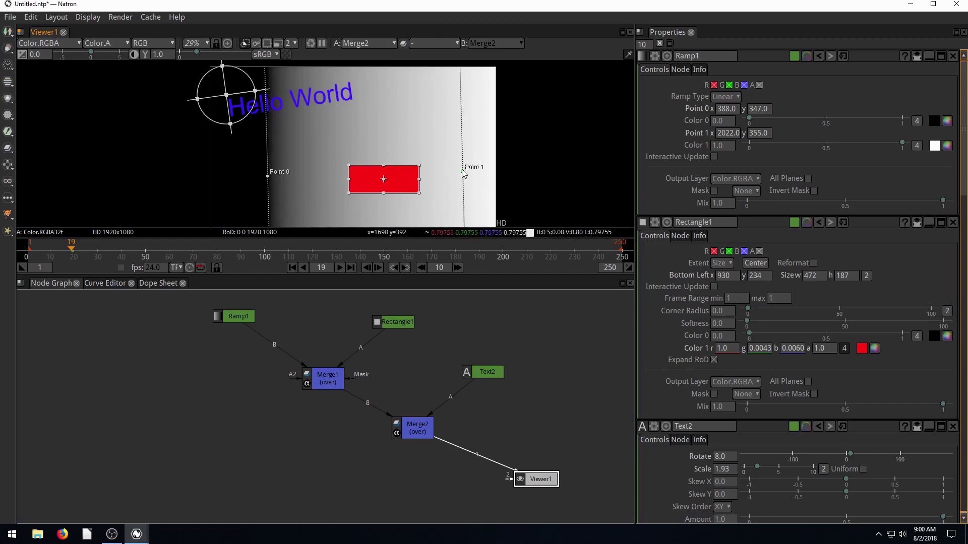
Step: Set the ramp's end colour to pink
click(936, 147)
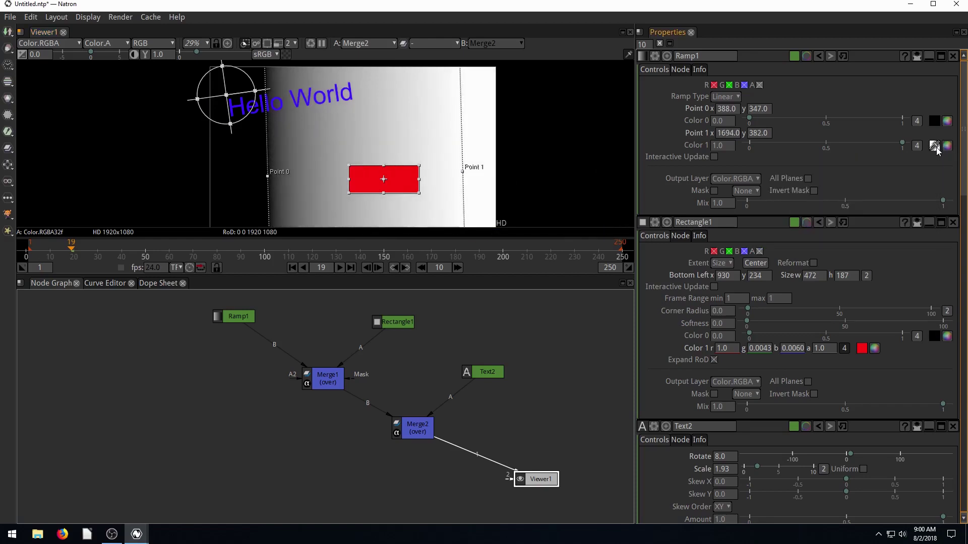
click(948, 147)
drag(530, 237, 485, 241)
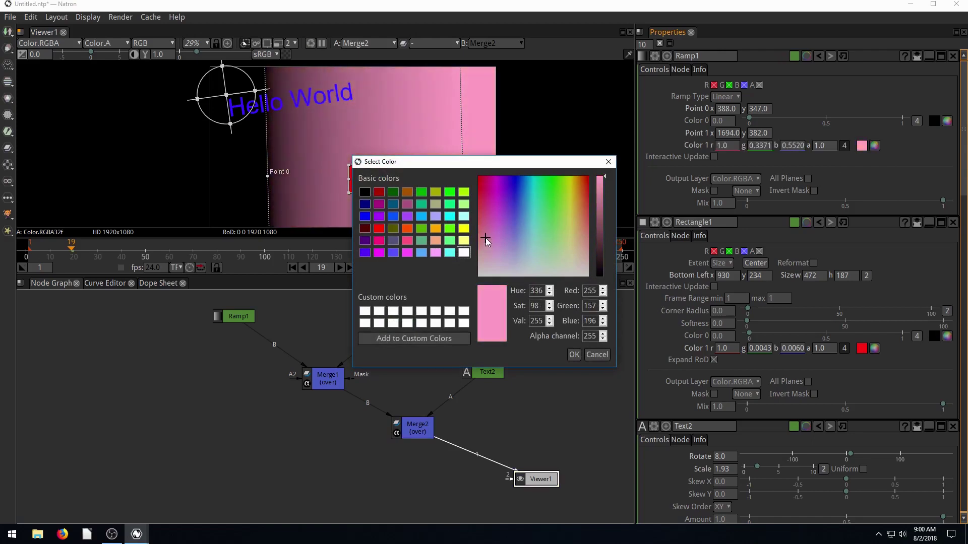
click(574, 355)
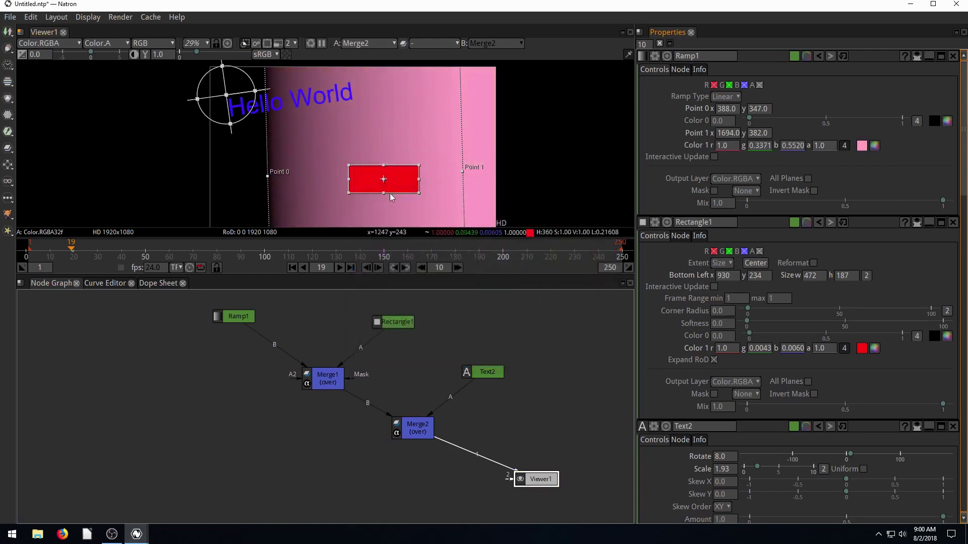
click(234, 323)
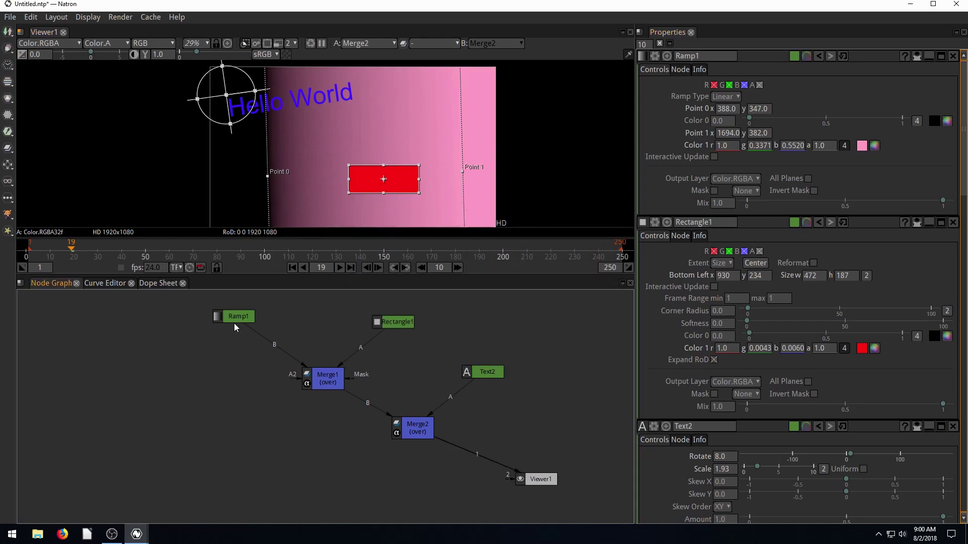
Step: Delete Ramp1 and wire a new Rand1 noise generator into Merge1's background
click(232, 318)
key(Delete)
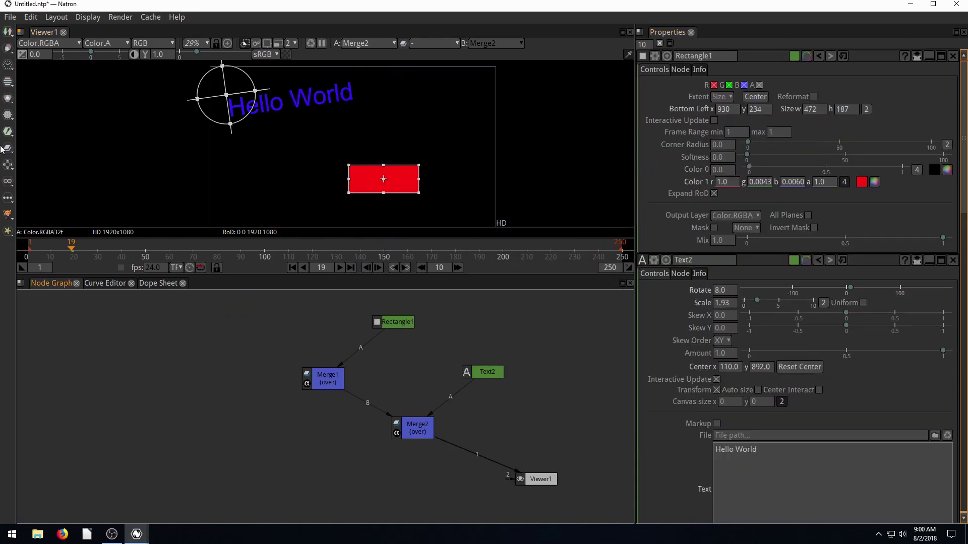
click(8, 49)
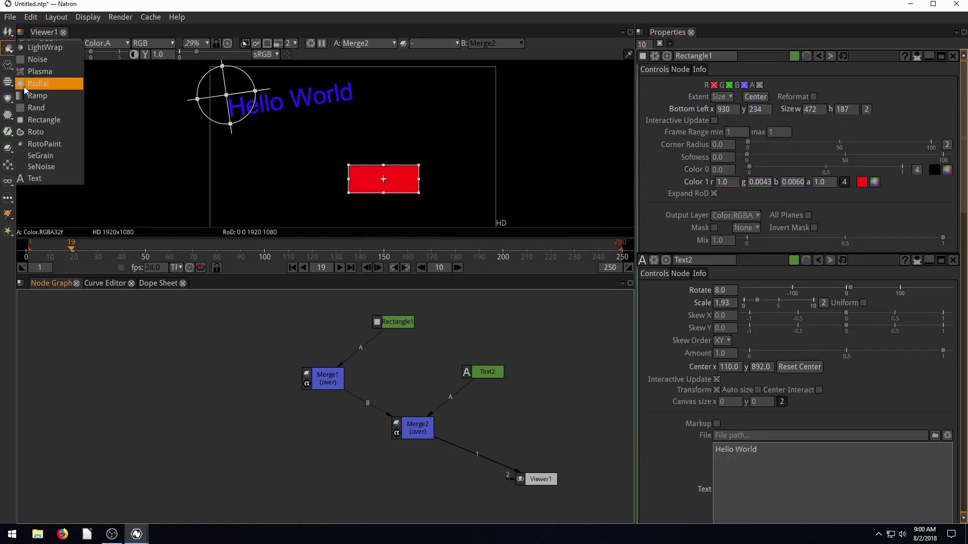
click(34, 108)
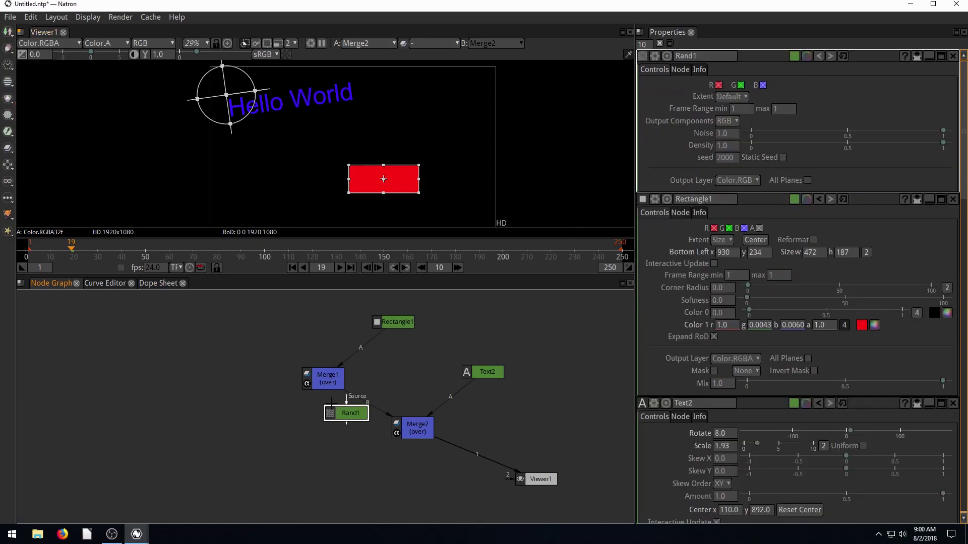
drag(341, 421, 323, 379)
drag(268, 336, 239, 323)
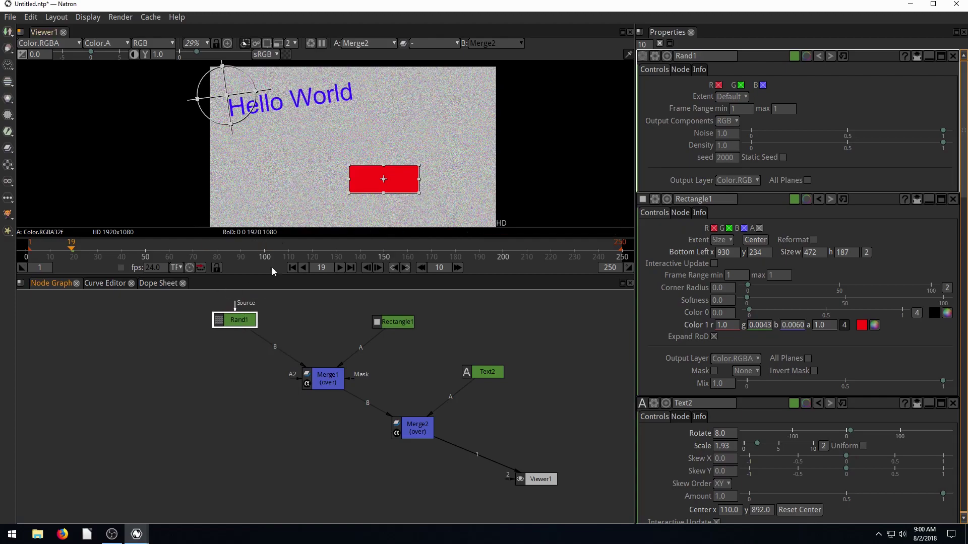
Step: Preview the noise and lower its Density to 0.743
click(342, 267)
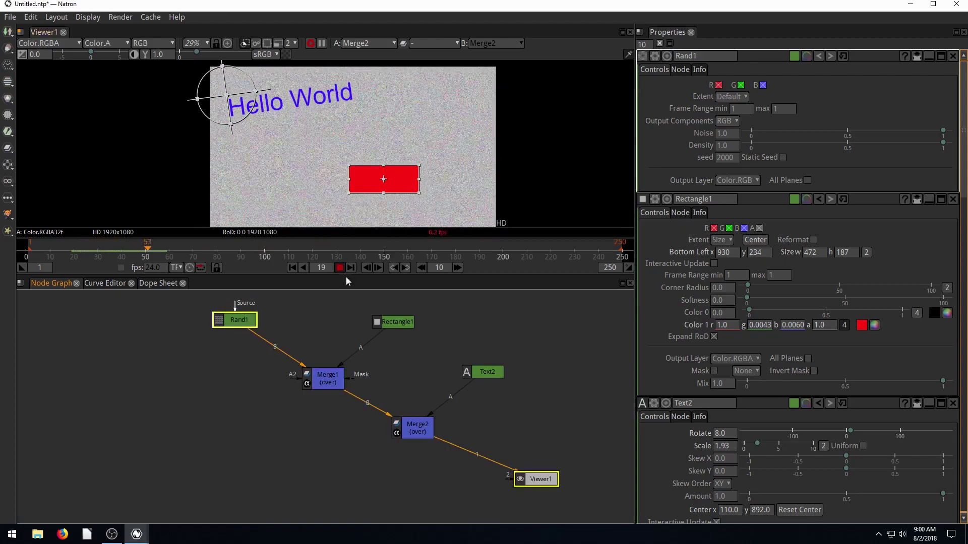
click(340, 267)
scroll(307, 166, up, 10)
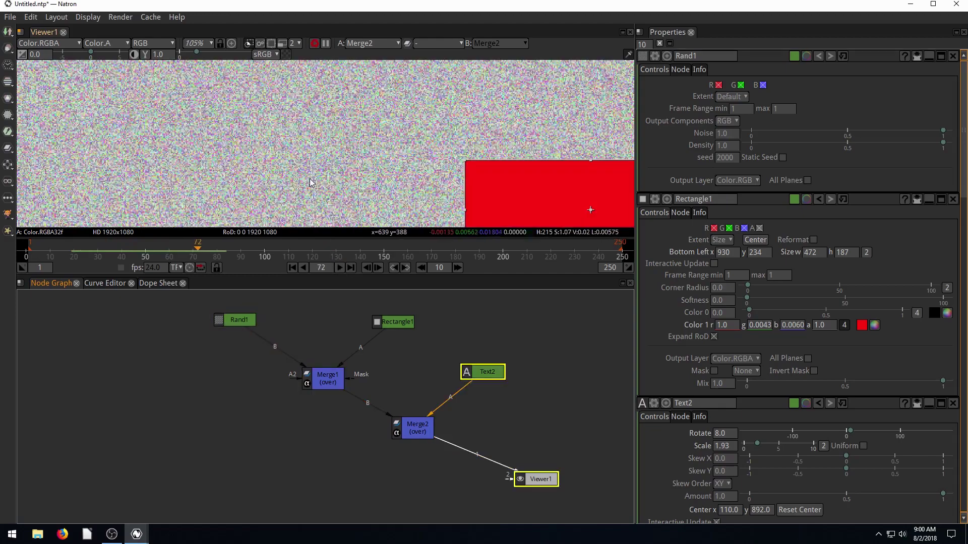
scroll(322, 168, down, 9)
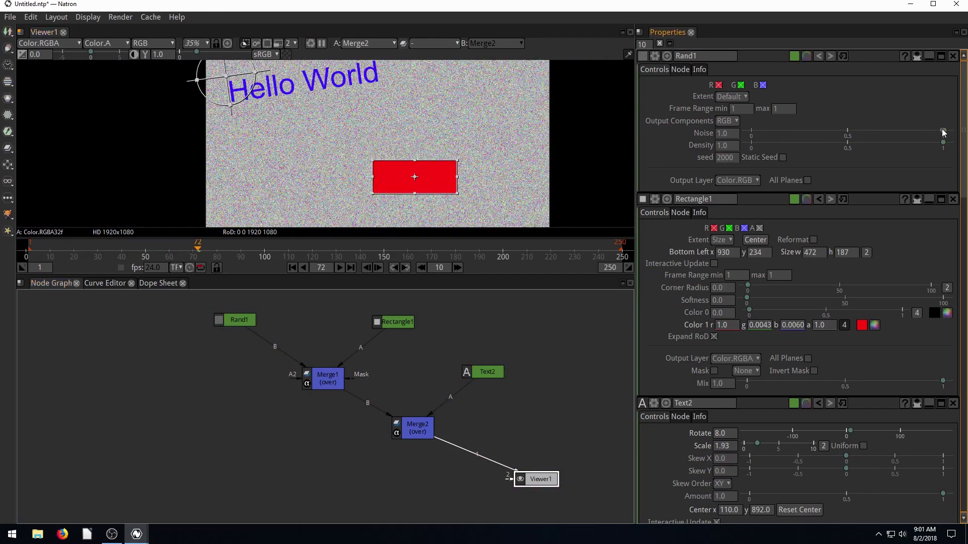
drag(943, 142, 809, 132)
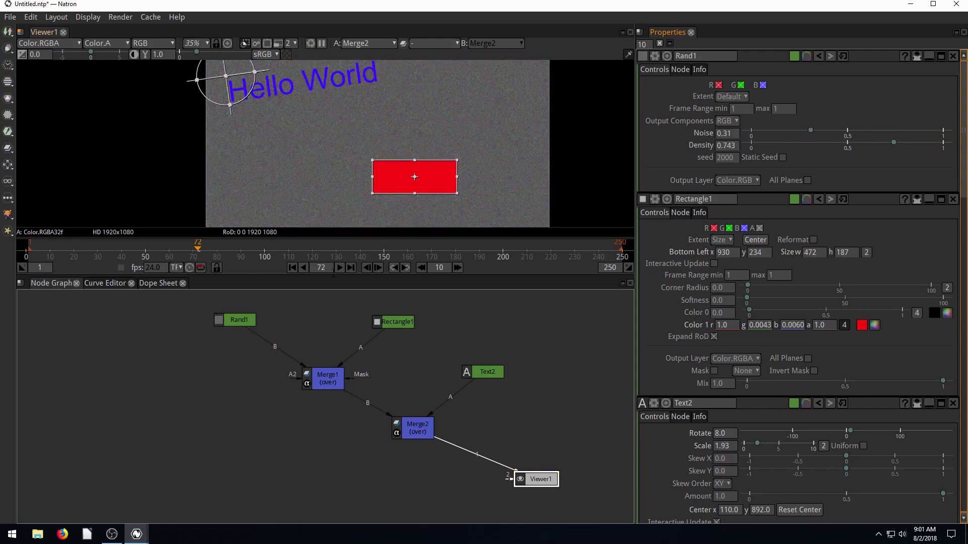
click(339, 268)
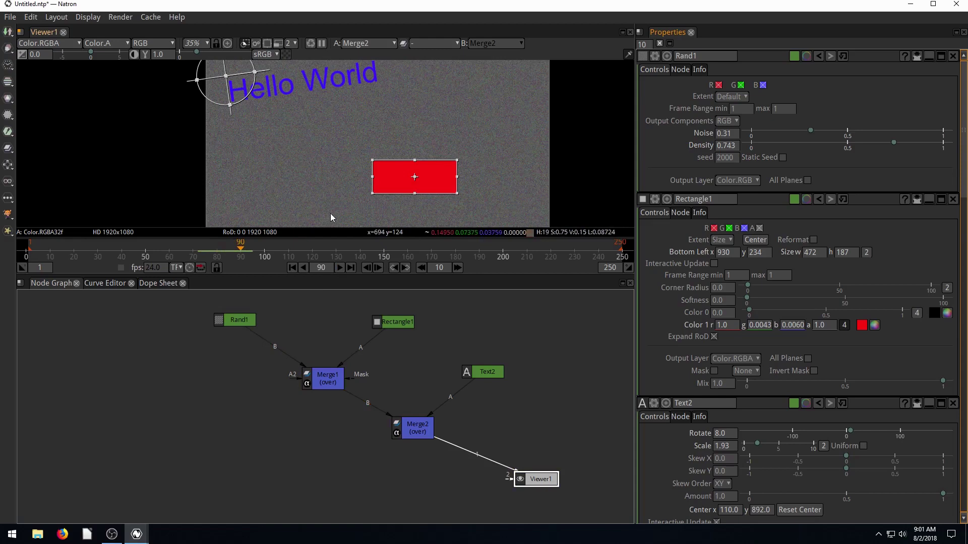
key(k)
Step: Replay the grey grainy background and return to the first frame
drag(243, 323, 247, 322)
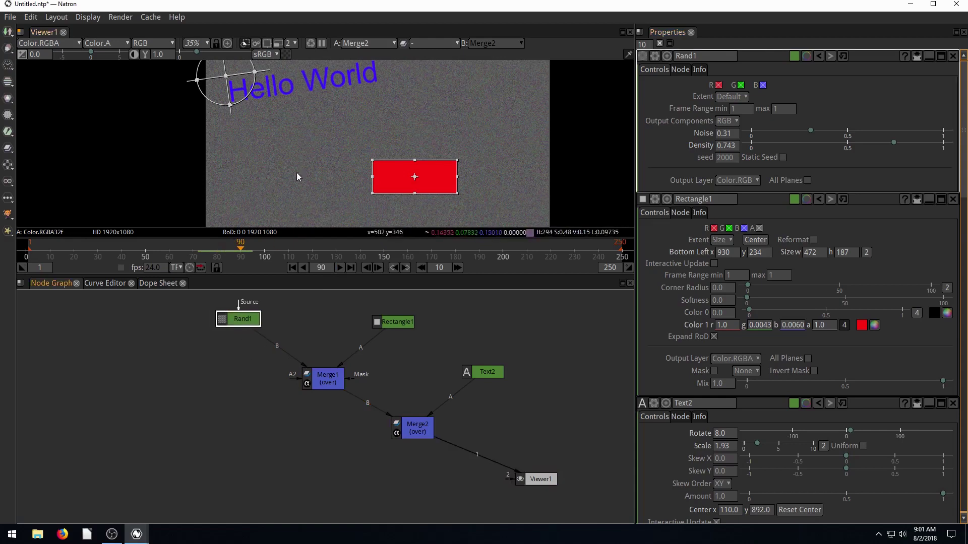
click(339, 268)
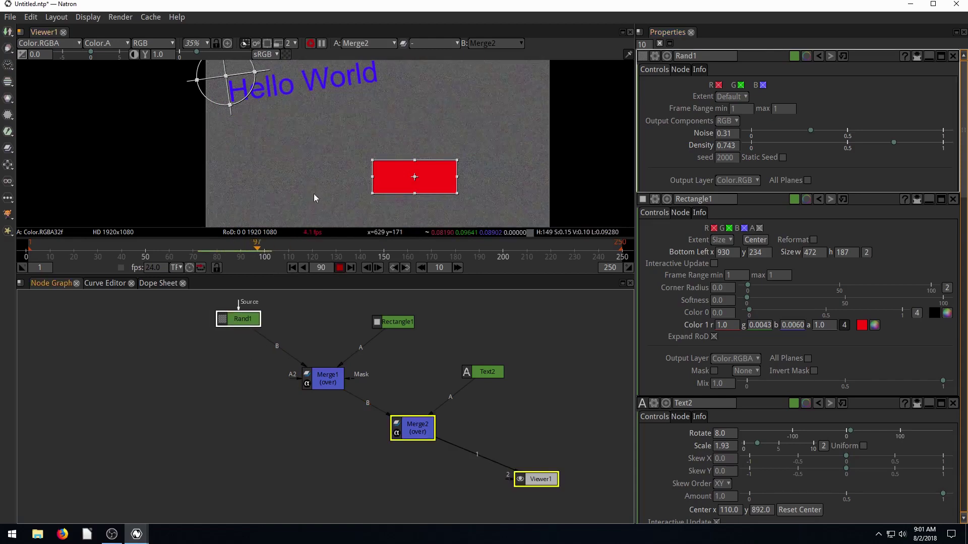
click(339, 268)
click(292, 268)
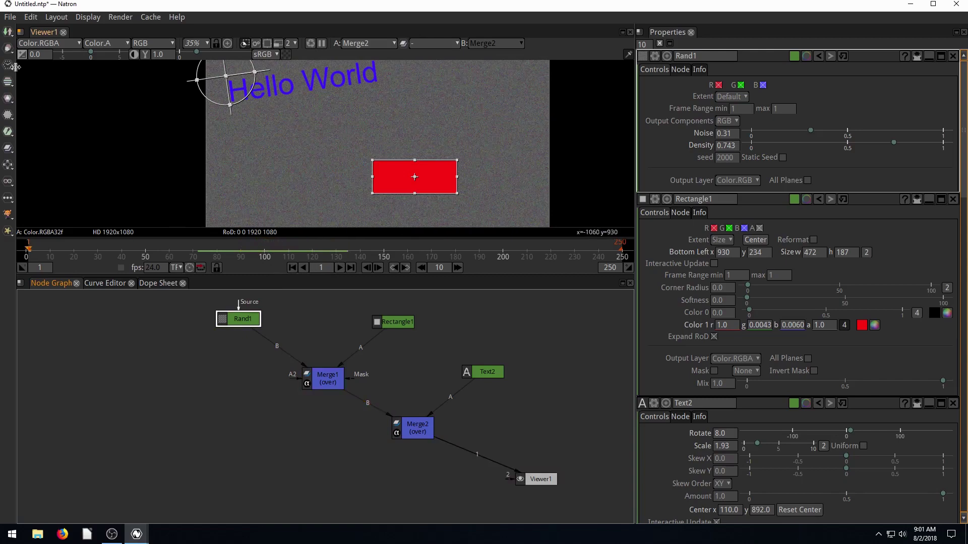
click(8, 48)
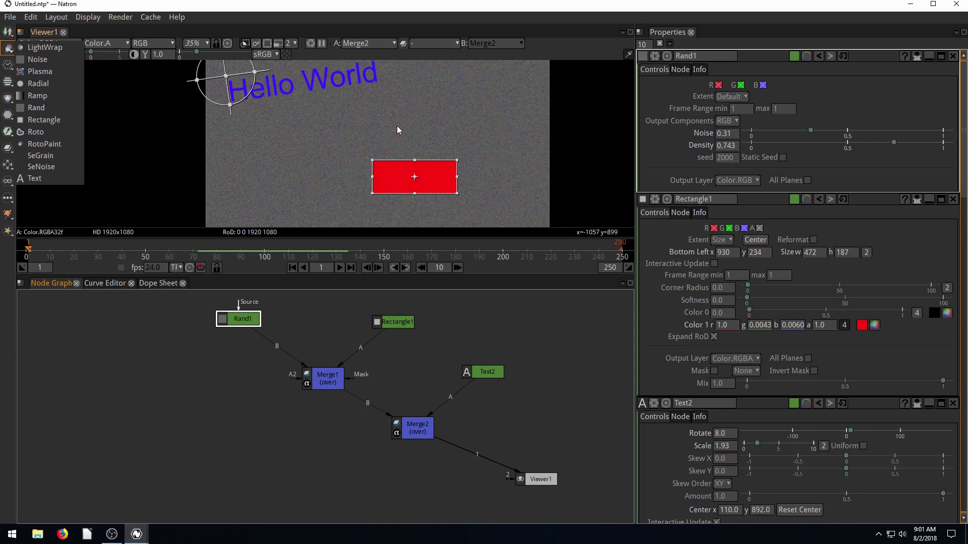
Step: Add a trial SeGrain1 node, then delete both Rand1 and SeGrain1
click(41, 156)
drag(239, 347, 202, 376)
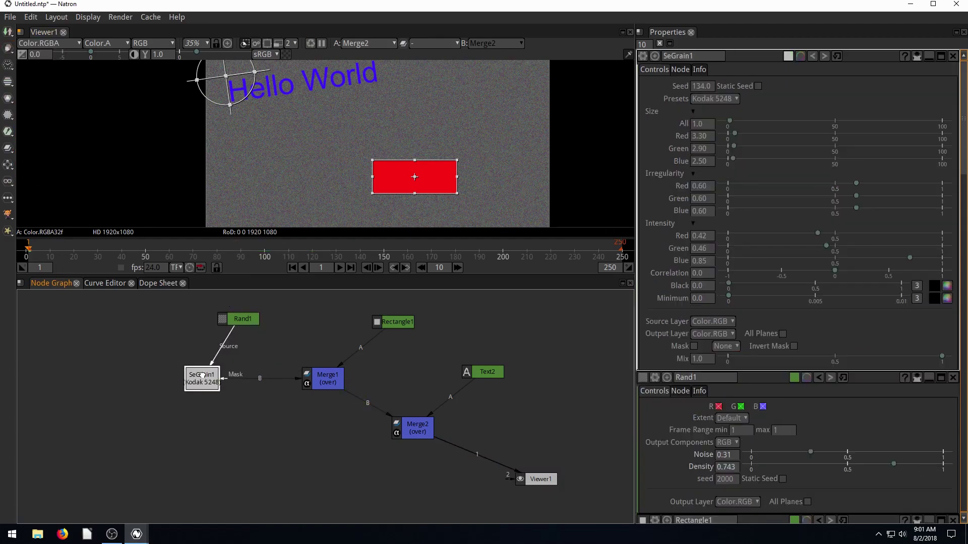
click(236, 322)
key(Delete)
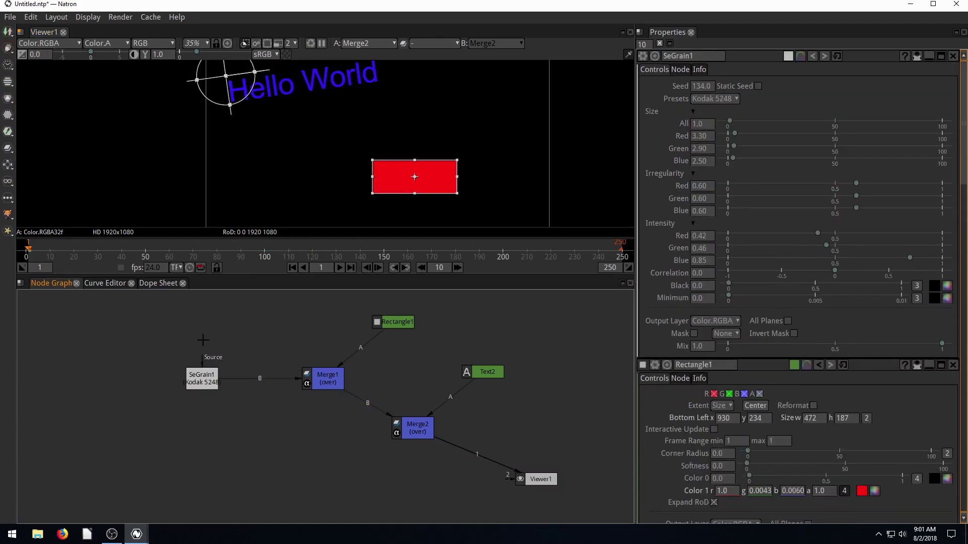
click(204, 380)
drag(203, 380, 238, 340)
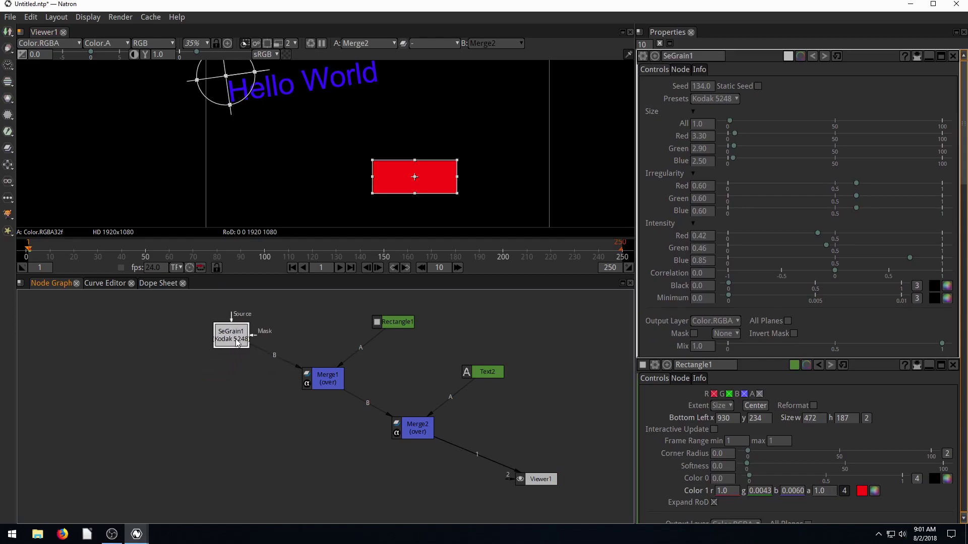
key(Delete)
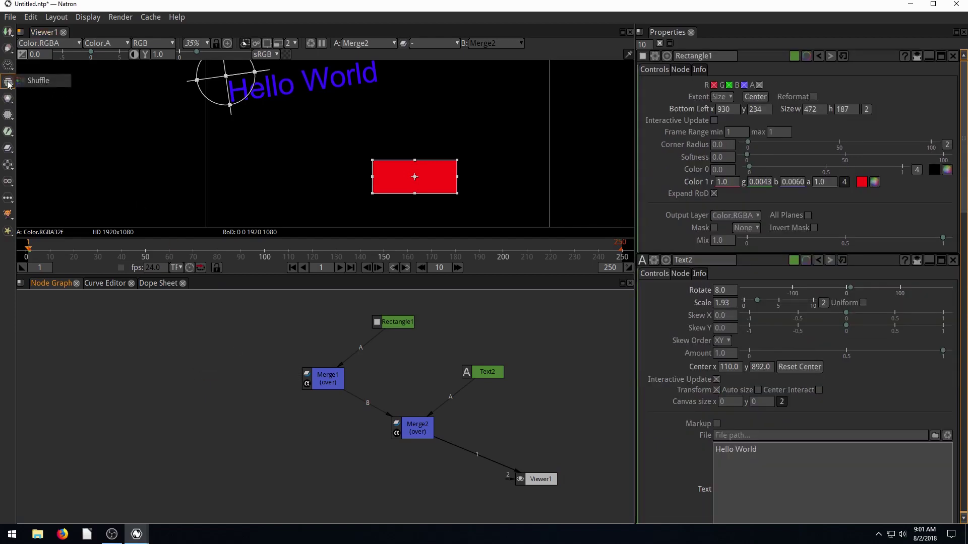
click(6, 65)
click(7, 51)
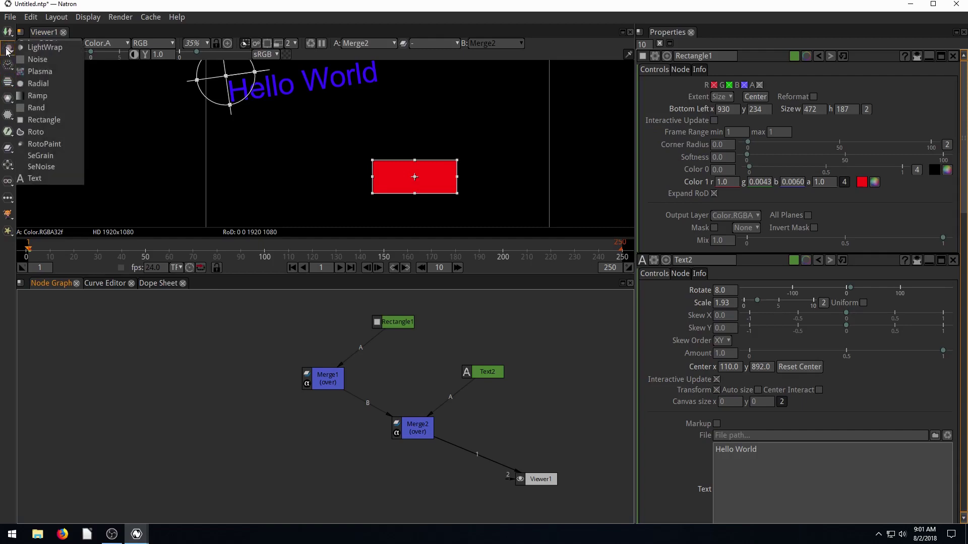
click(8, 31)
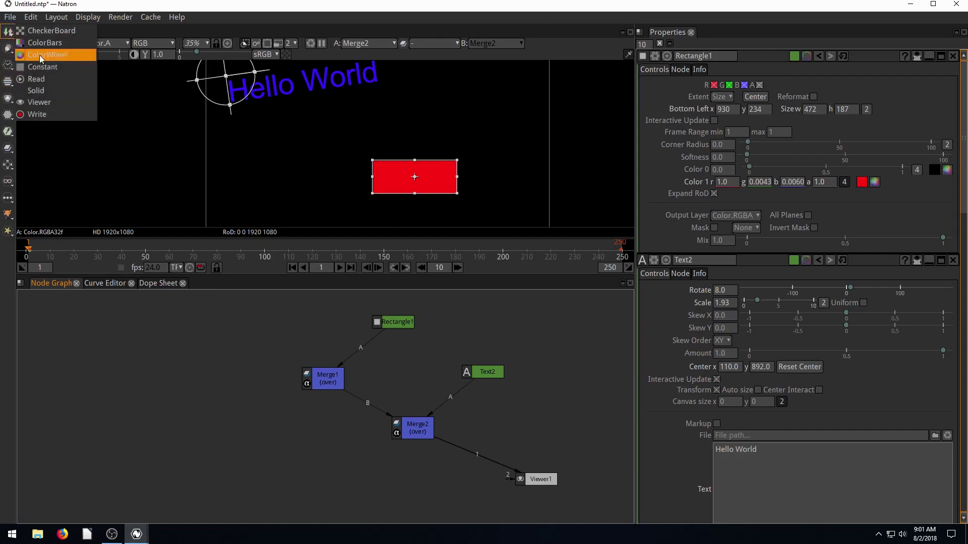
click(45, 43)
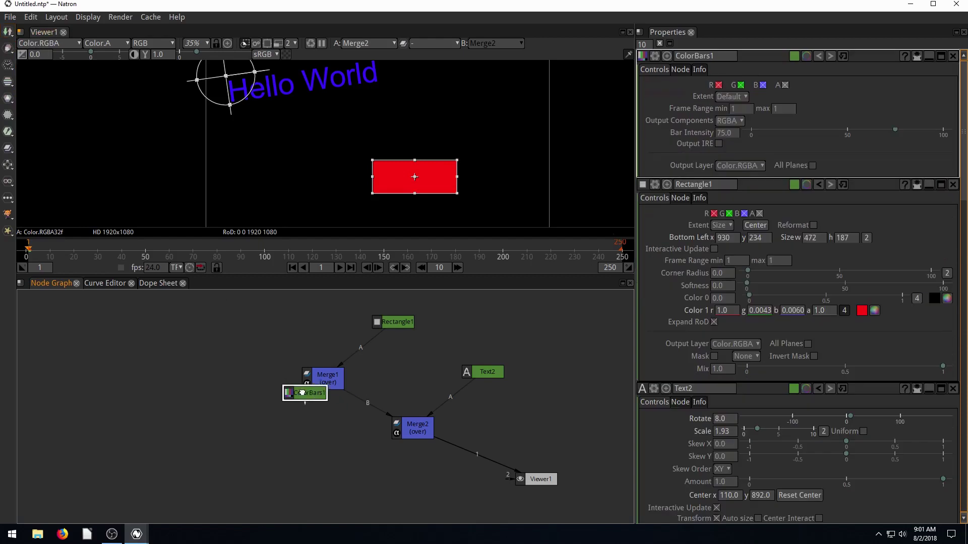
drag(235, 327, 315, 373)
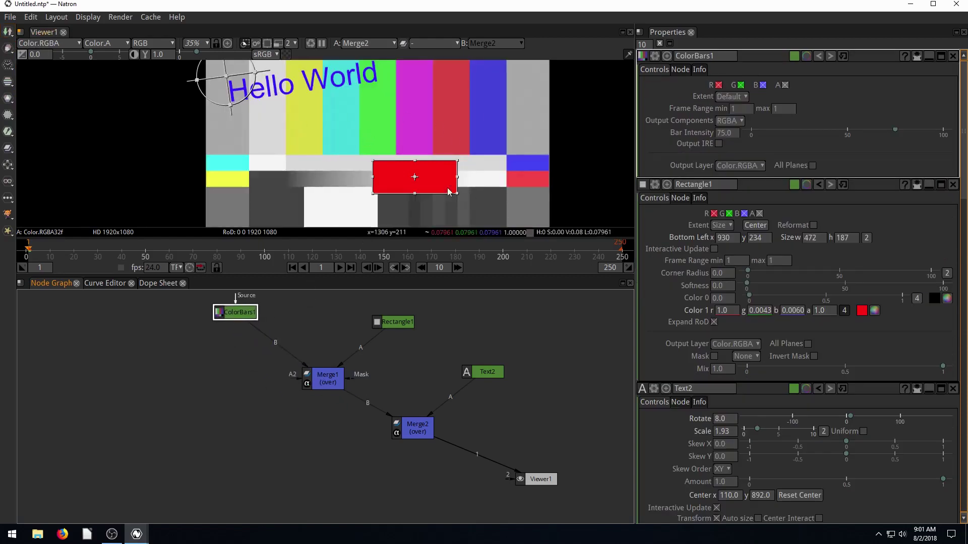
drag(234, 311, 238, 328)
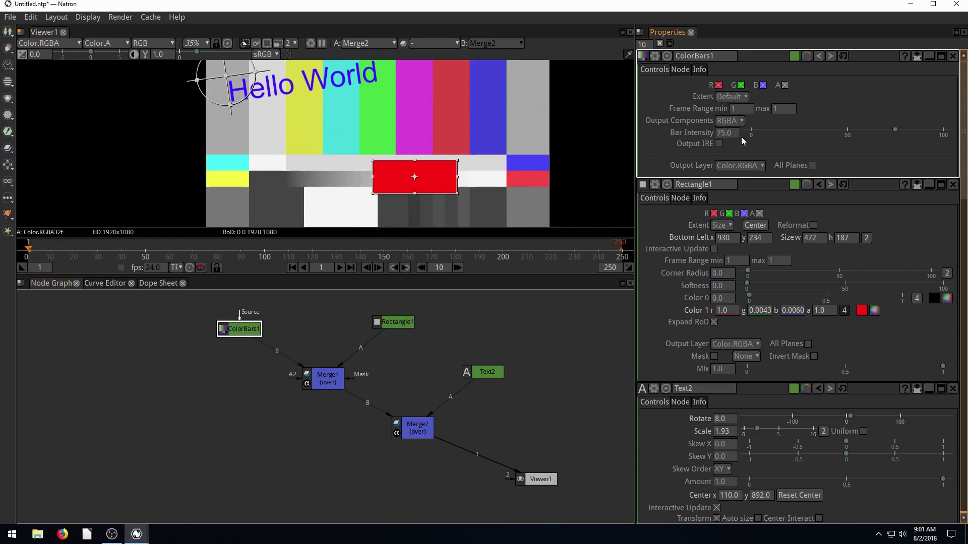
drag(891, 129, 953, 141)
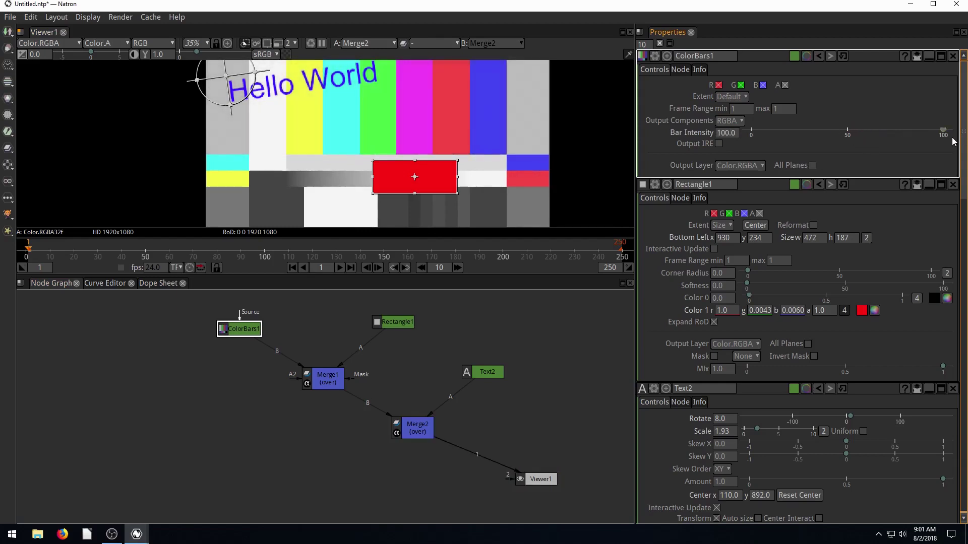
double_click(729, 132)
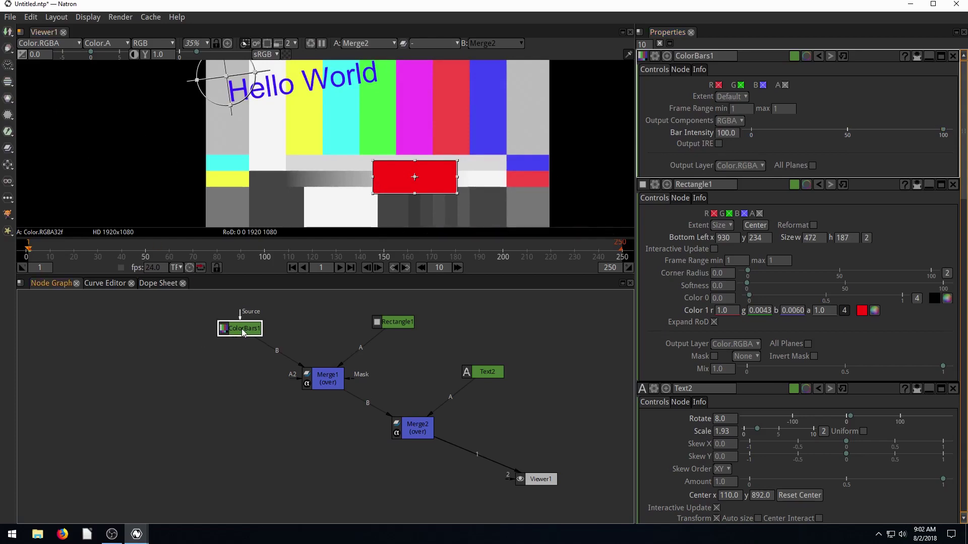
key(Delete)
click(7, 32)
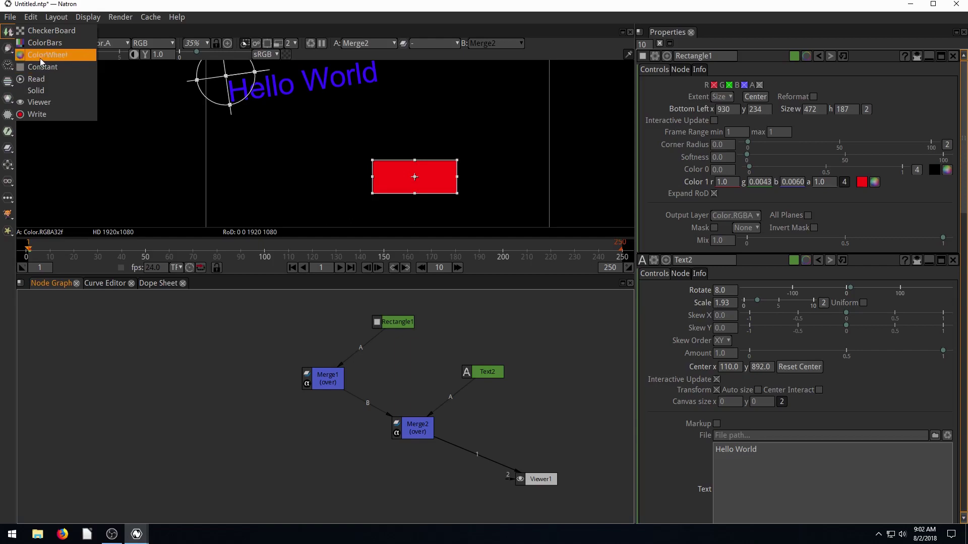
Step: Feed a CheckerBoard1 into Merge1's background with Box Size 31.6 and red Color 1
click(38, 32)
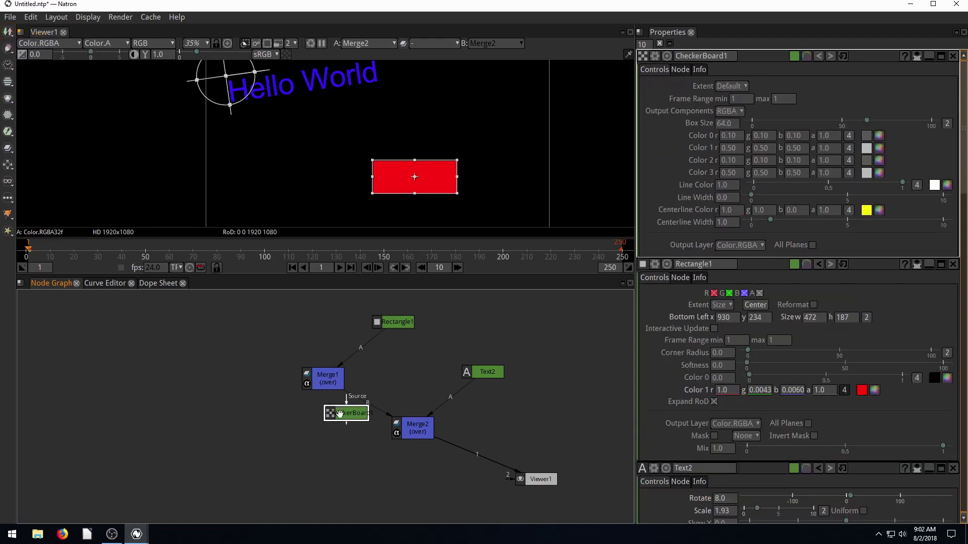
drag(340, 413, 318, 382)
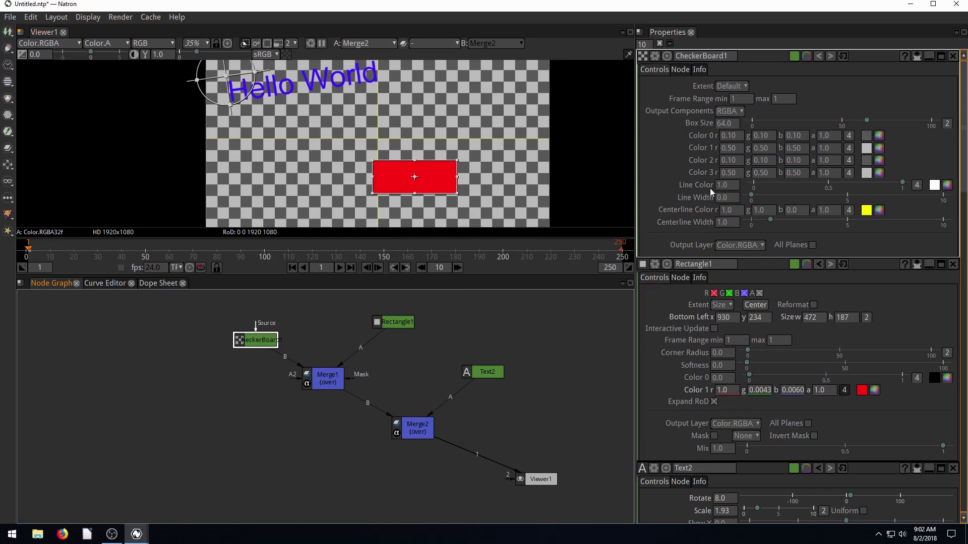
drag(865, 123, 815, 126)
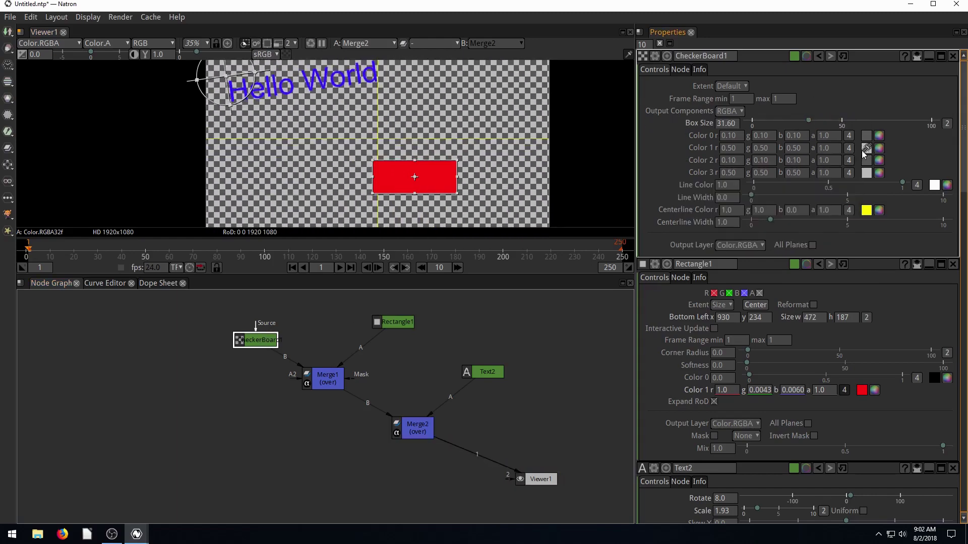
click(877, 148)
drag(572, 188, 595, 189)
click(574, 355)
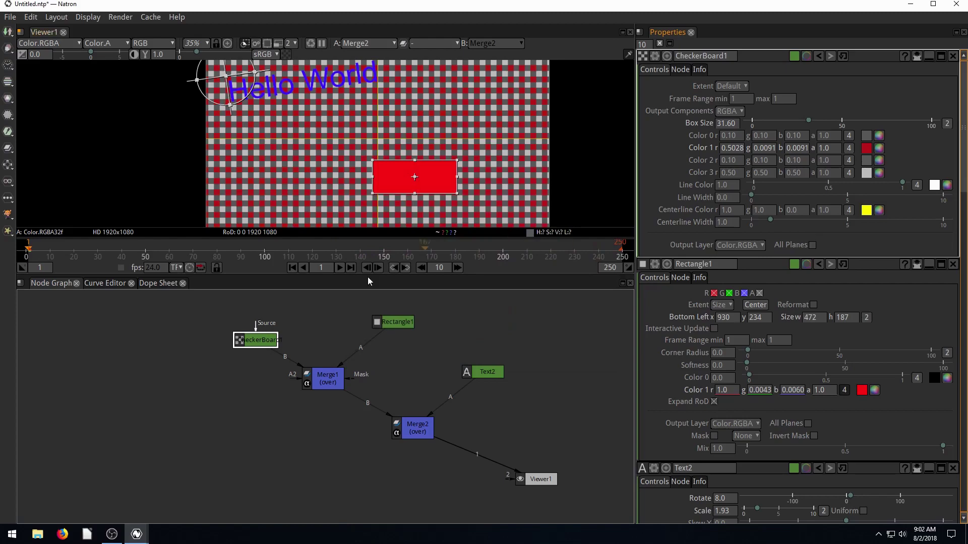
click(255, 340)
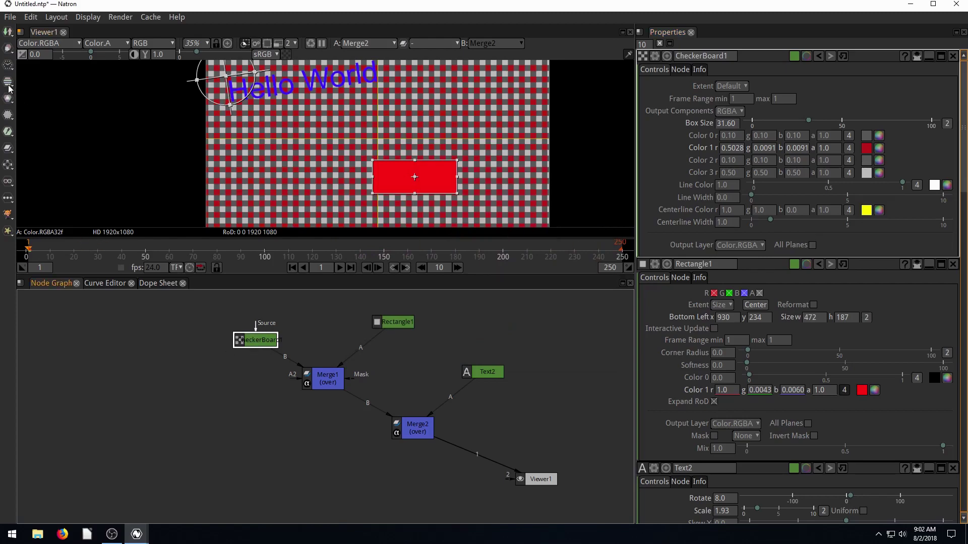
Step: Add a Shadertoy1 node, delete CheckerBoard1, and connect Shadertoy1 to Merge1's background
click(7, 117)
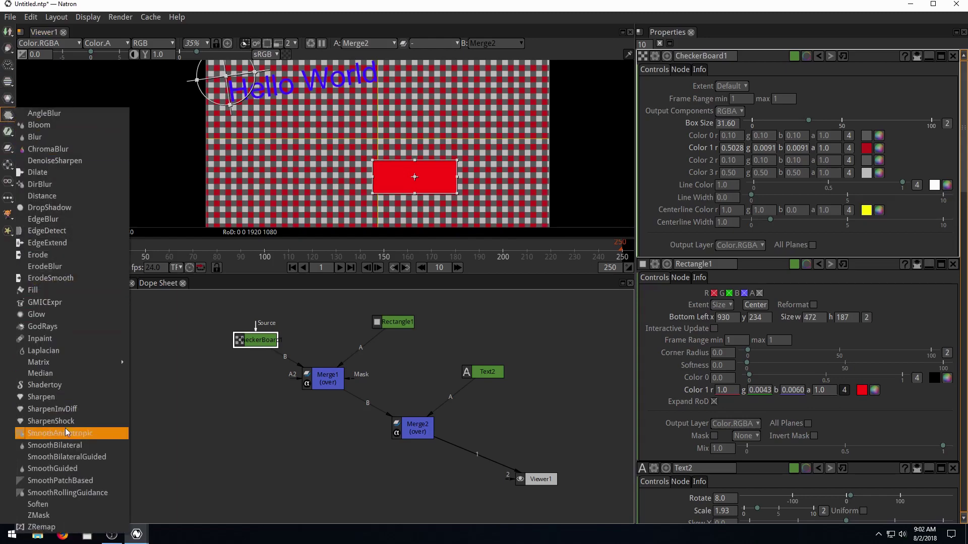
key(Escape)
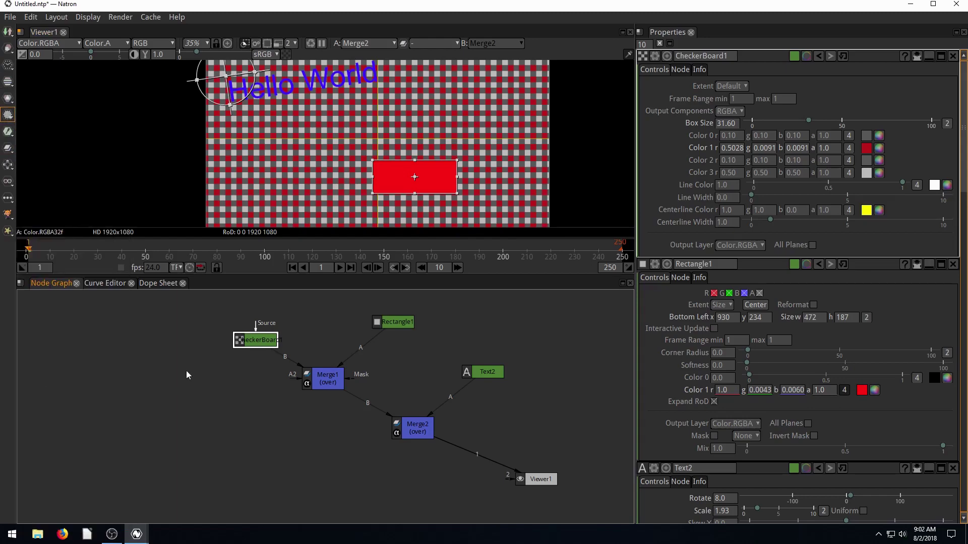
drag(257, 343, 212, 368)
key(Delete)
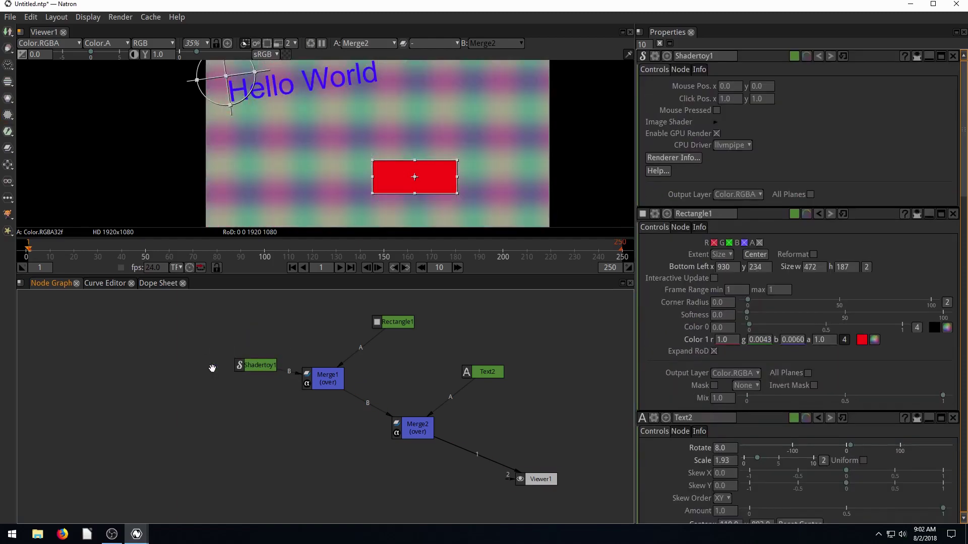
drag(256, 365, 222, 344)
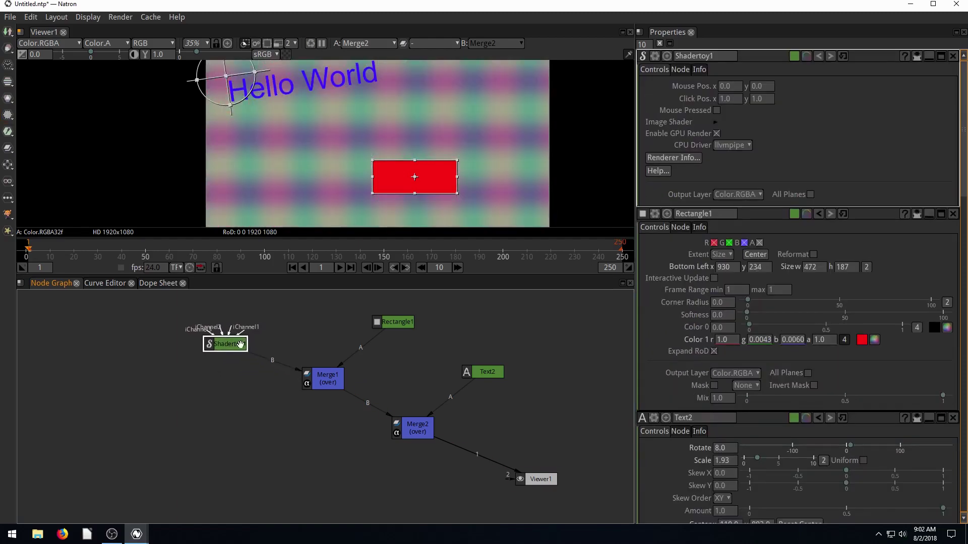
Step: Preview the animated shader and expand its Image Shader settings
click(340, 270)
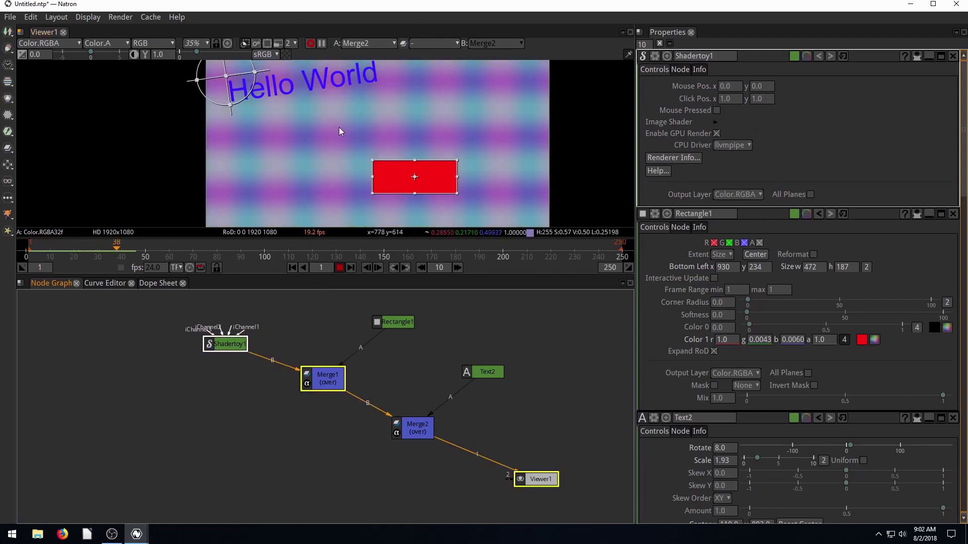
click(339, 268)
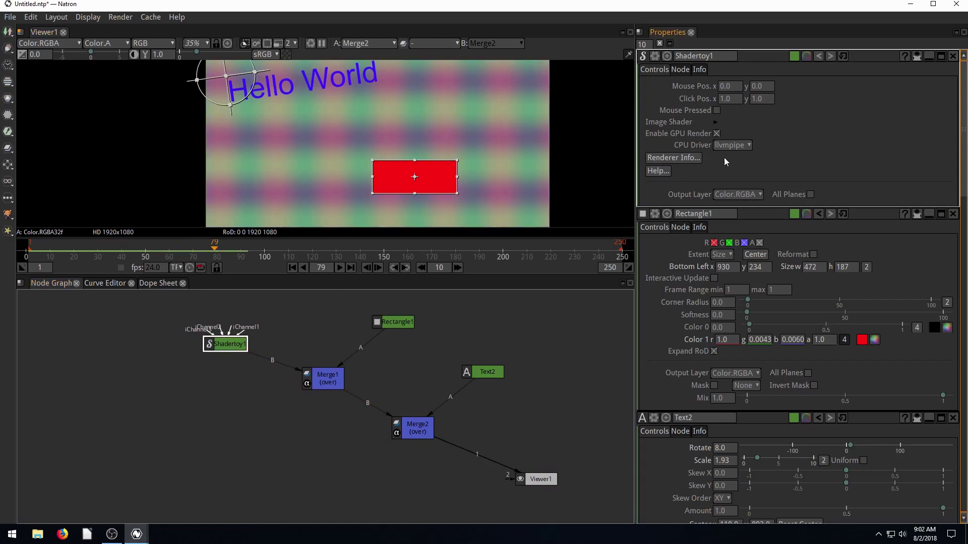
click(714, 121)
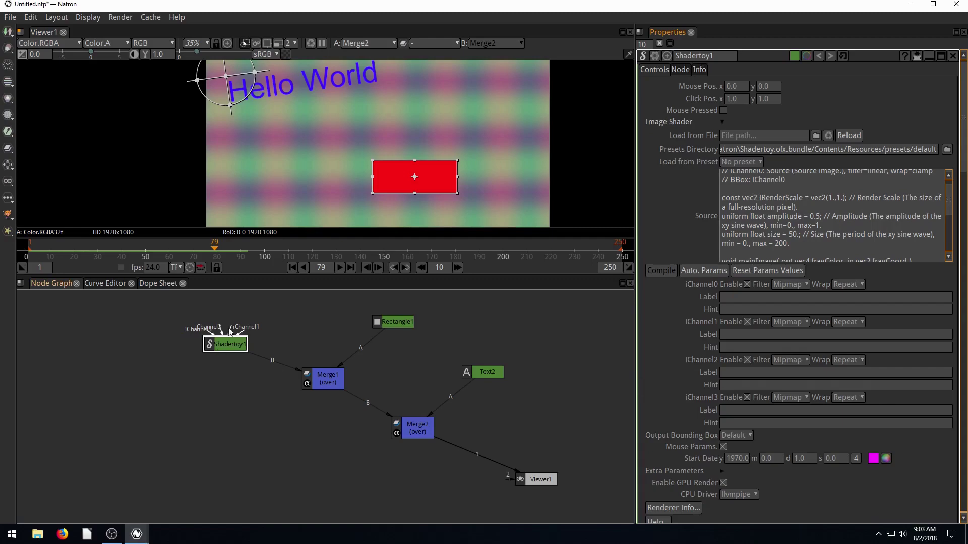
click(335, 270)
click(336, 271)
click(90, 305)
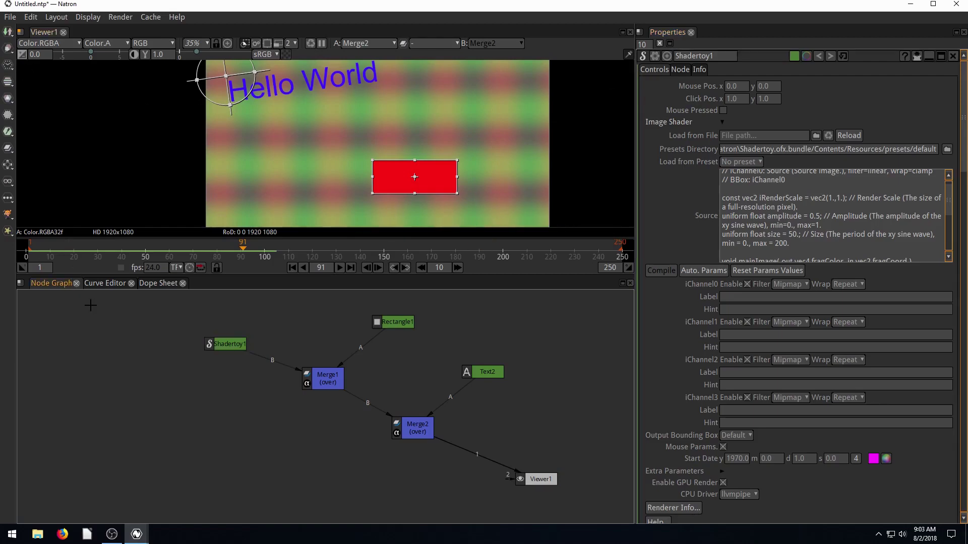